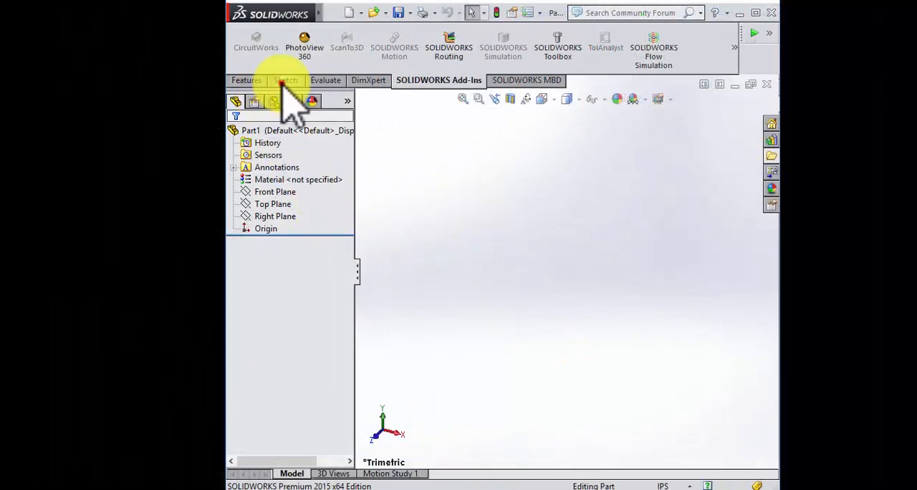
Step: Sketch a diagonal line about 2.2 in long on the Front Plane, running up and to the left from the origin
{"action": "left_click", "coordinate": [285, 80]}
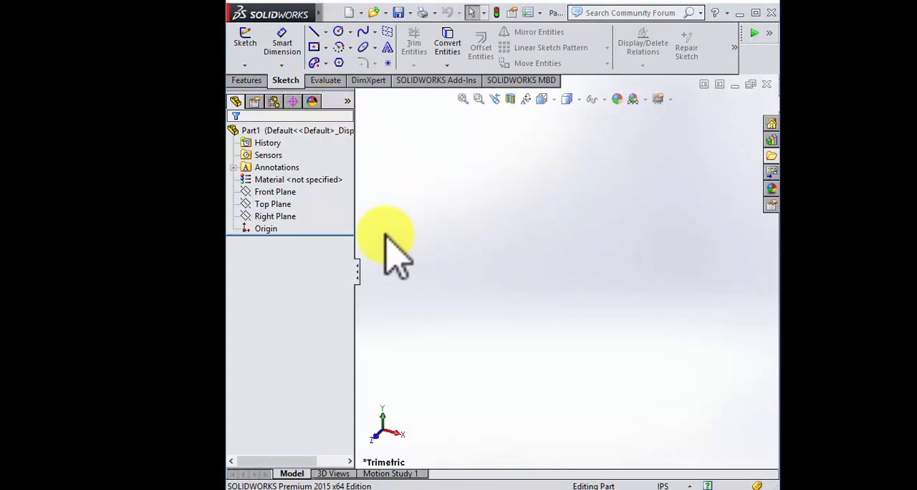
{"action": "left_click", "coordinate": [277, 215]}
{"action": "left_click", "coordinate": [274, 204]}
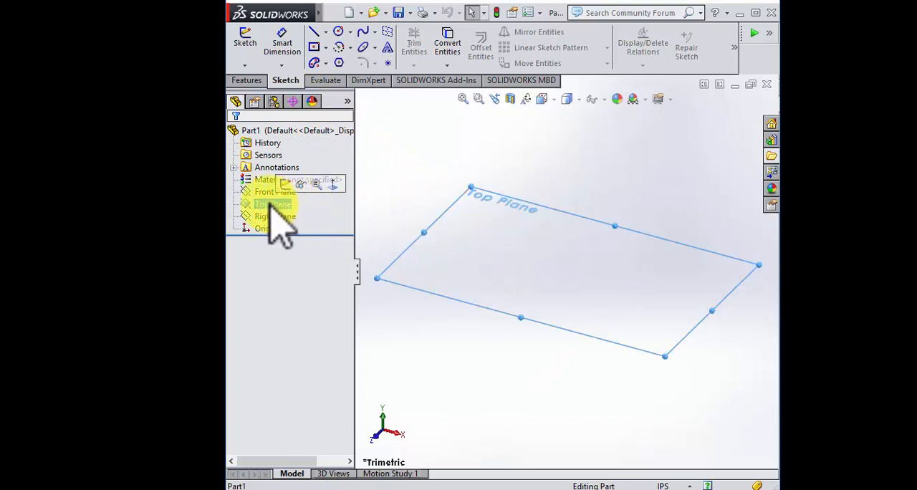
{"action": "left_click", "coordinate": [267, 193]}
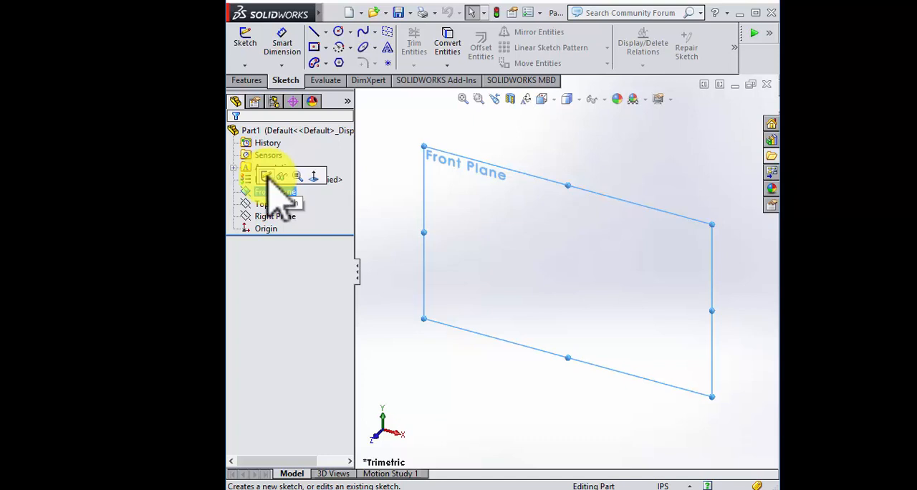
{"action": "left_click", "coordinate": [312, 177]}
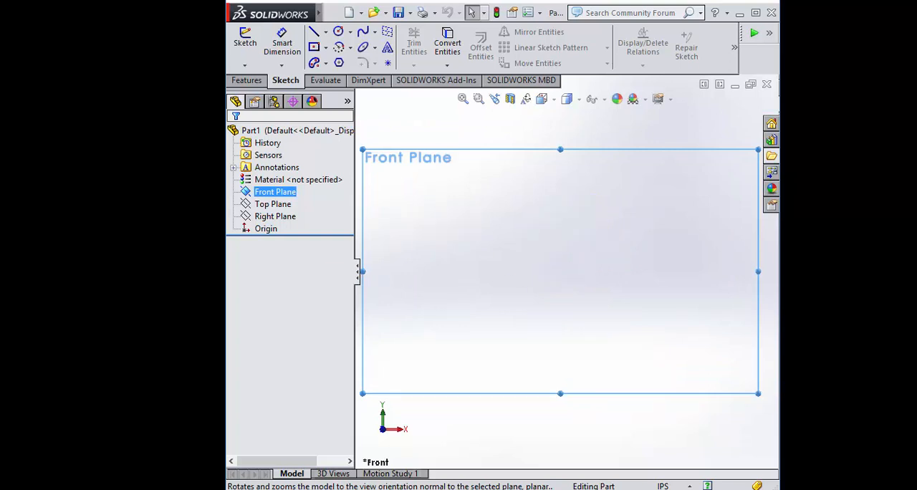
{"action": "left_click", "coordinate": [314, 33]}
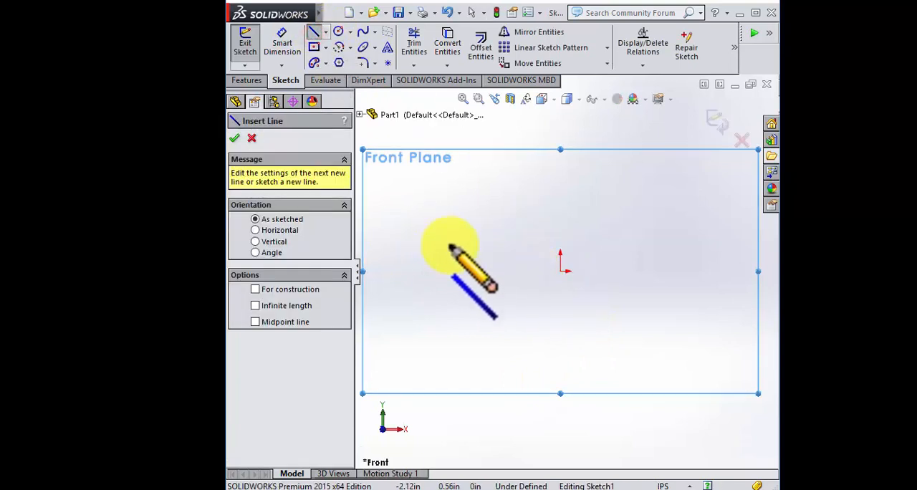
{"action": "left_click", "coordinate": [561, 273]}
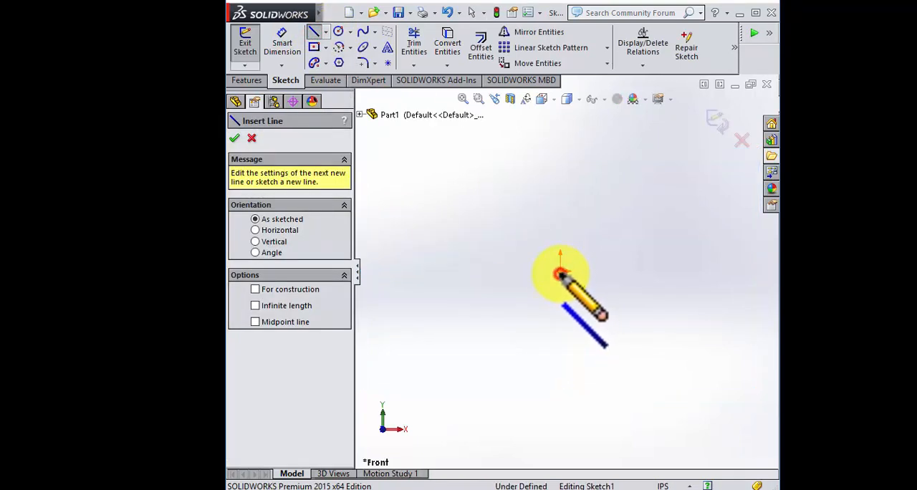
{"action": "left_click", "coordinate": [473, 184]}
{"action": "key", "text": "Escape"}
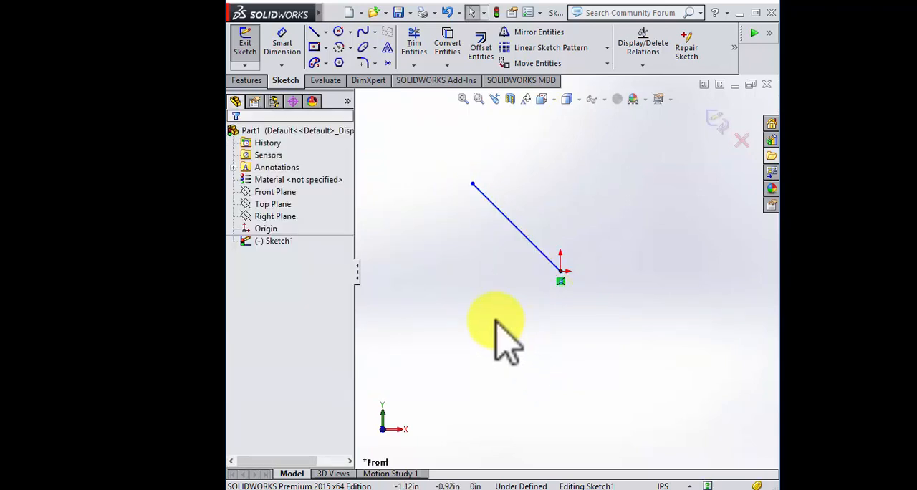
Step: Apply a coincident relation between the diagonal line's lower endpoint and the part origin
{"action": "left_click", "coordinate": [561, 272]}
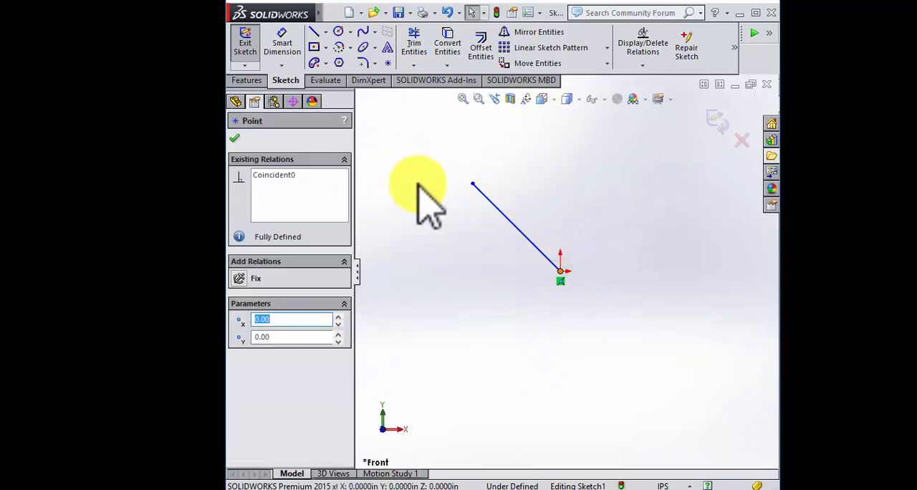
{"action": "key", "text": "Escape"}
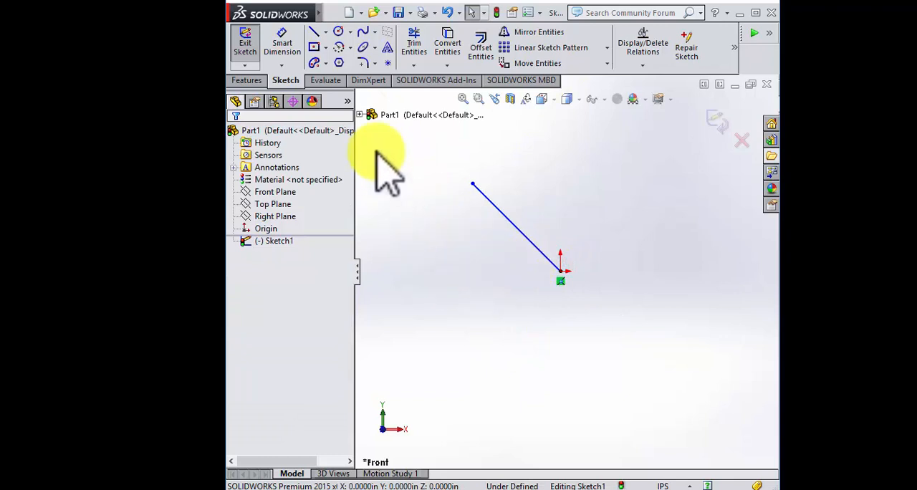
{"action": "left_click", "coordinate": [359, 115]}
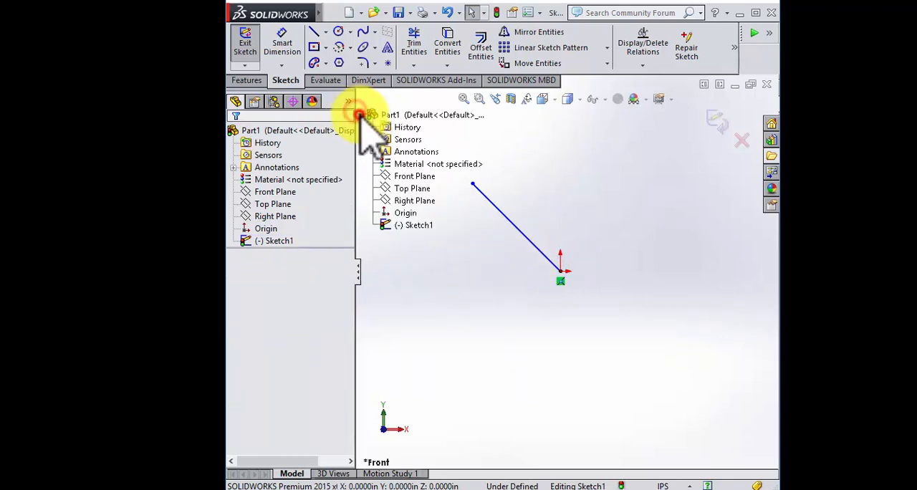
{"action": "left_click", "coordinate": [409, 213]}
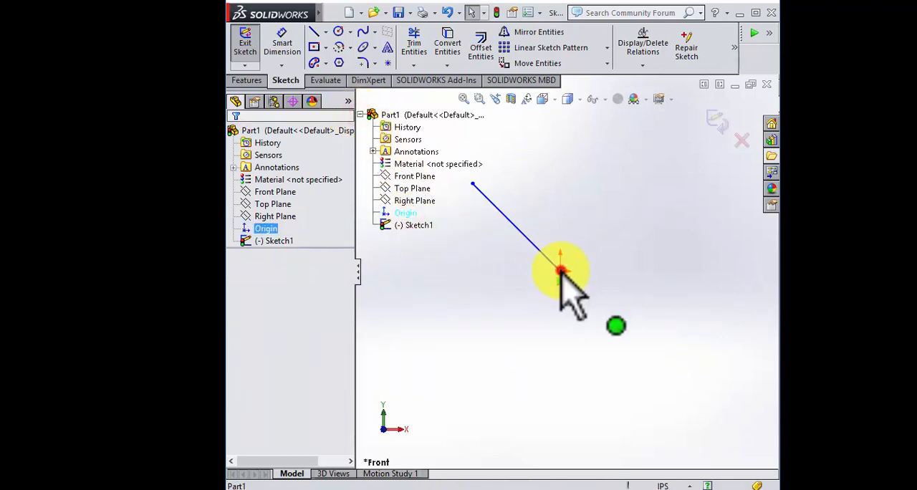
{"action": "left_click", "coordinate": [561, 272], "text": "ctrl"}
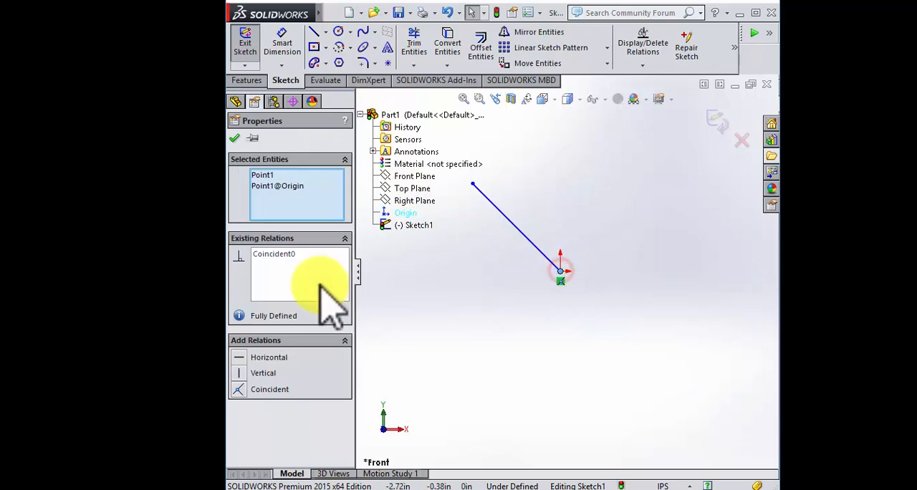
{"action": "left_click", "coordinate": [486, 331]}
Step: Dimension the horizontal distance between the diagonal line's upper endpoint and the origin as 0.5 in
{"action": "scroll", "coordinate": [564, 251], "scroll_direction": "down", "scroll_amount": 1}
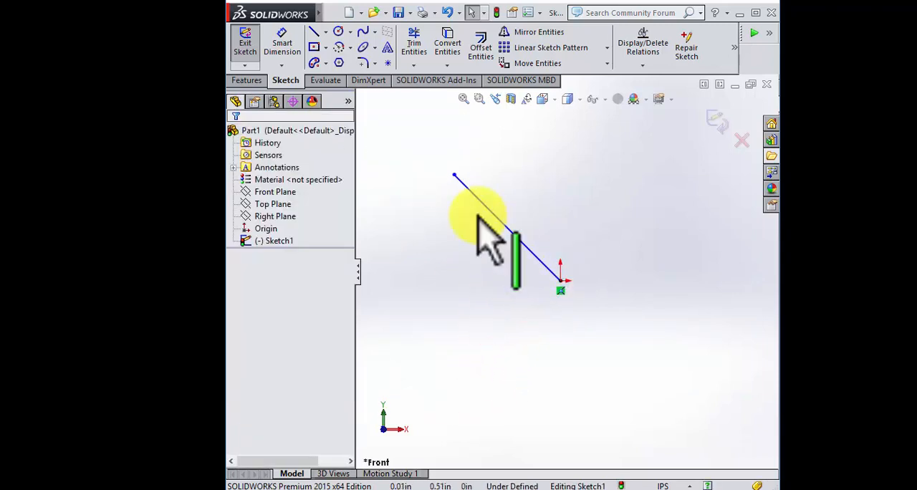
{"action": "left_click", "coordinate": [285, 41]}
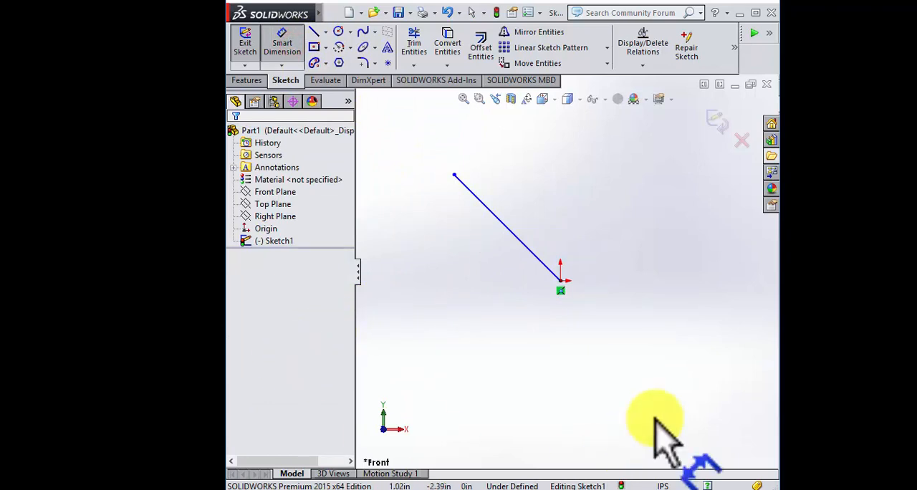
{"action": "left_click", "coordinate": [455, 176]}
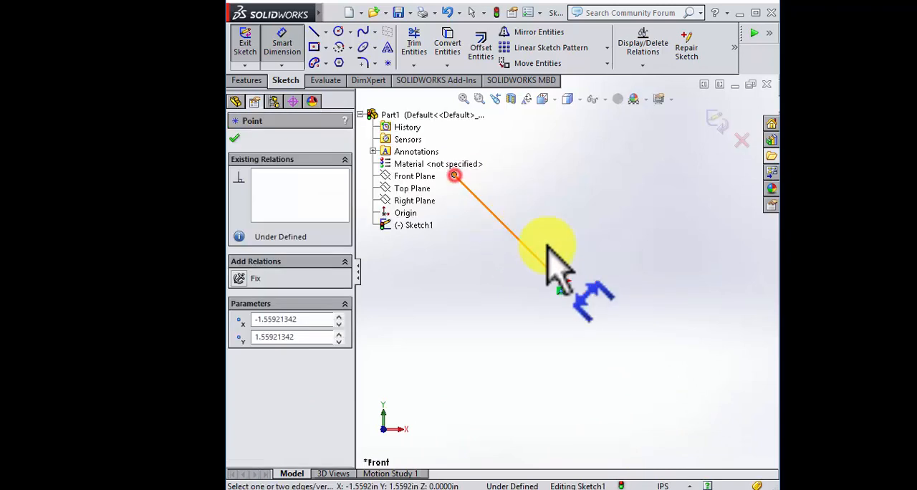
{"action": "left_click", "coordinate": [564, 281]}
{"action": "left_click", "coordinate": [512, 399]}
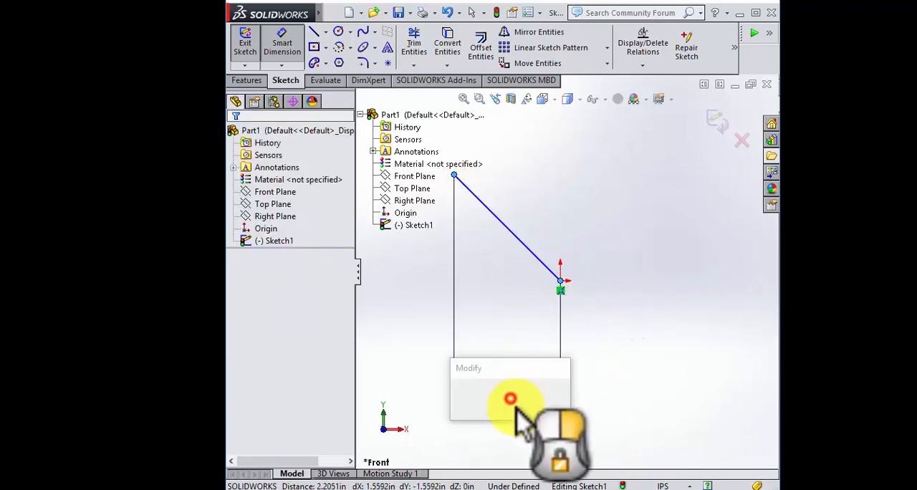
{"action": "type", "text": "0.5"}
{"action": "key", "text": "Return"}
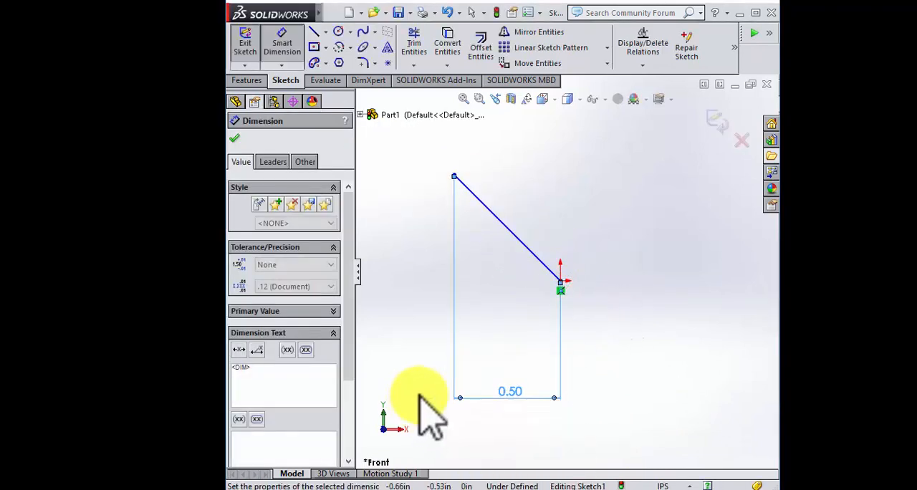
{"action": "left_click", "coordinate": [447, 286]}
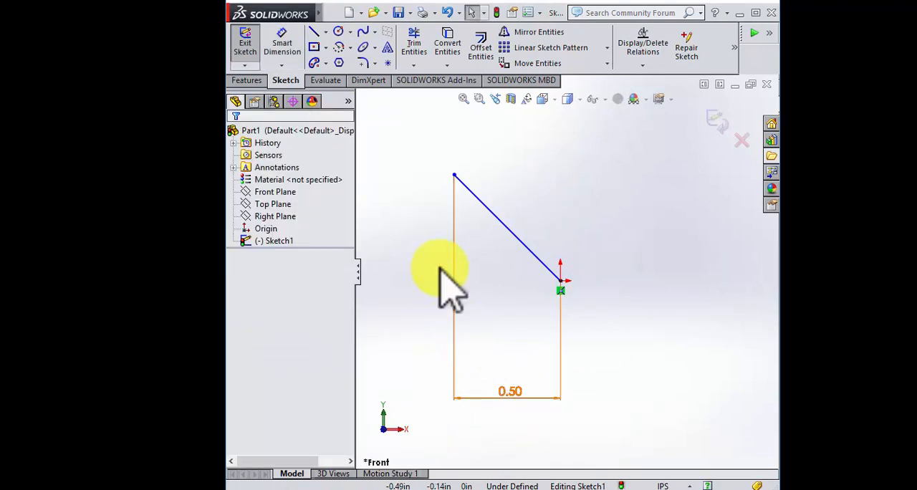
Step: Draw a horizontal line about 0.68 in long to the right from the diagonal line's upper endpoint
{"action": "left_click", "coordinate": [317, 32]}
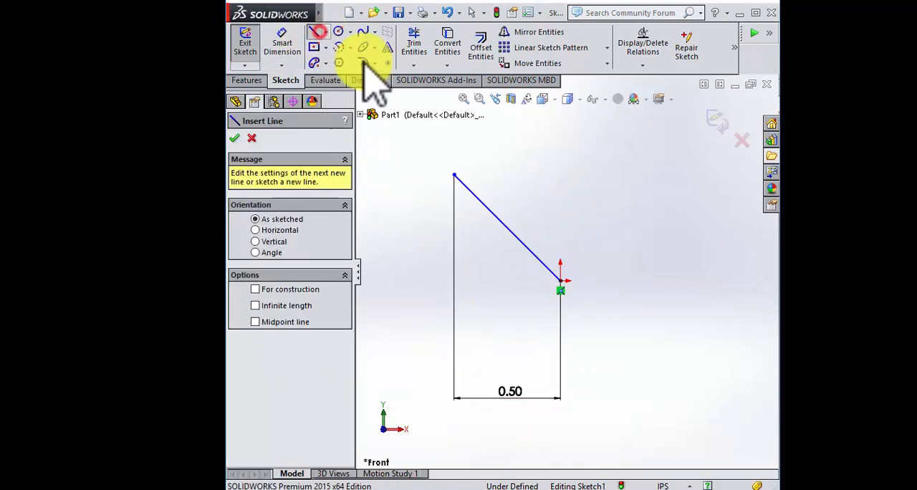
{"action": "left_click", "coordinate": [454, 174]}
{"action": "left_click", "coordinate": [599, 175]}
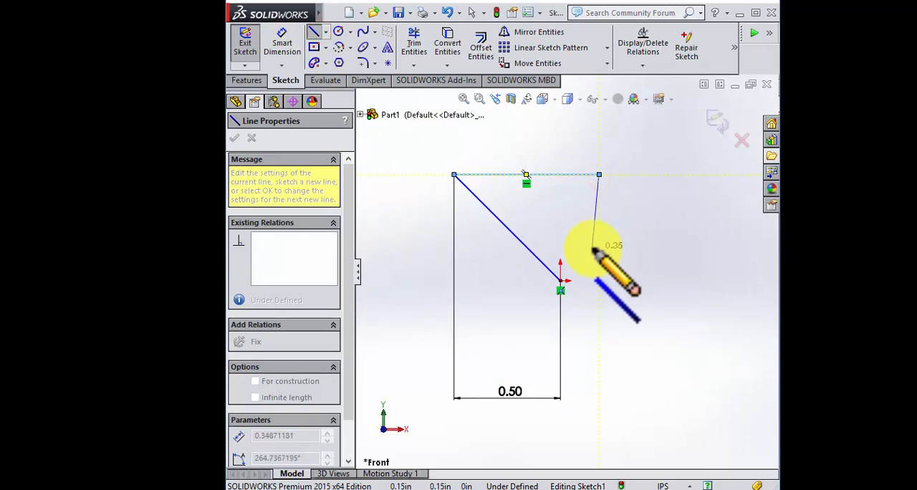
{"action": "key", "text": "Escape"}
Step: Dimension the vertical distance between the horizontal line and the origin as 0.50 in
{"action": "left_click", "coordinate": [279, 44]}
{"action": "left_click", "coordinate": [558, 174]}
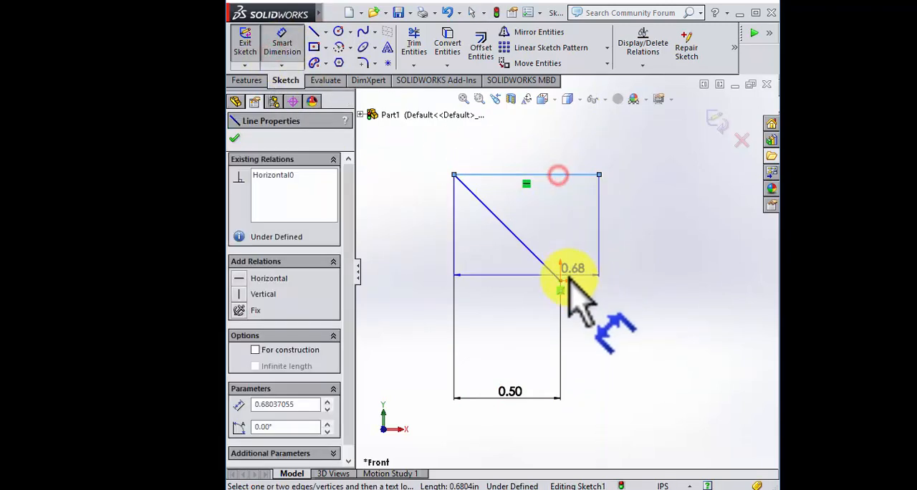
{"action": "left_click", "coordinate": [562, 280]}
{"action": "left_click", "coordinate": [390, 238]}
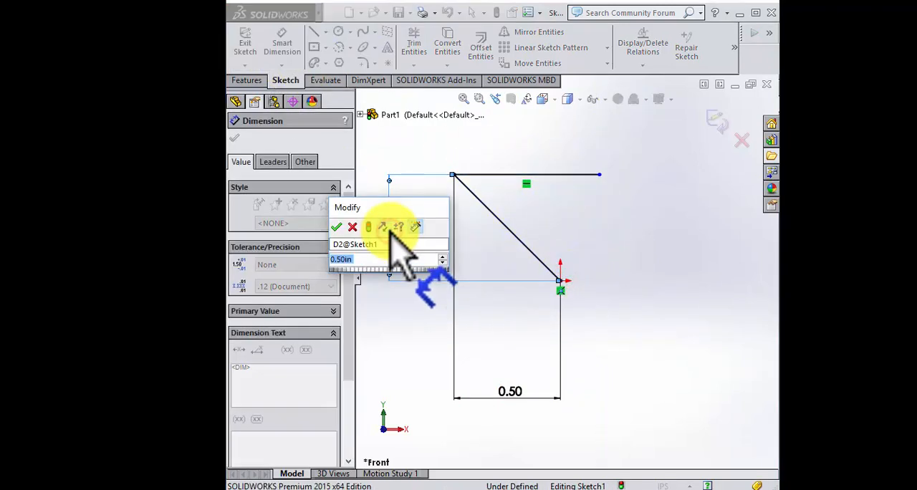
{"action": "key", "text": "Return"}
{"action": "key", "text": "Escape"}
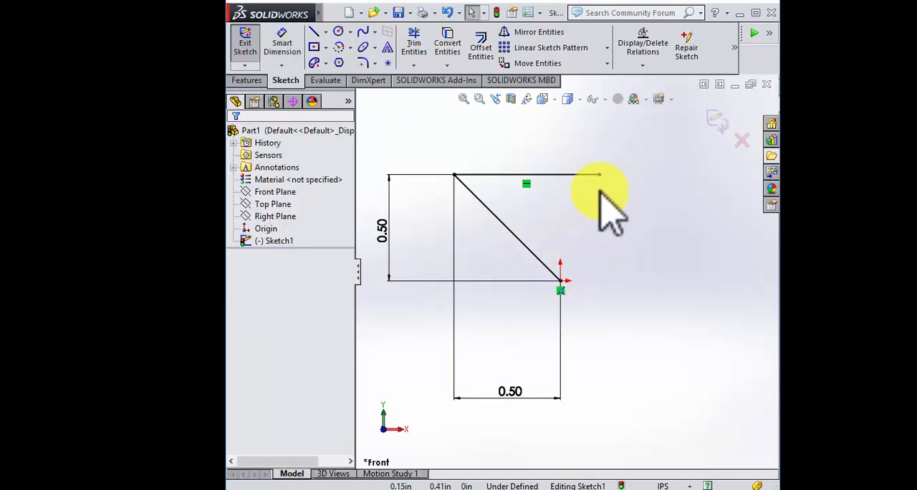
Step: Shorten the horizontal line to about 0.44 in and draw a tangent arc of about 0.04 in radius curving down from its right end
{"action": "left_click_drag", "start_coordinate": [601, 174], "coordinate": [548, 174]}
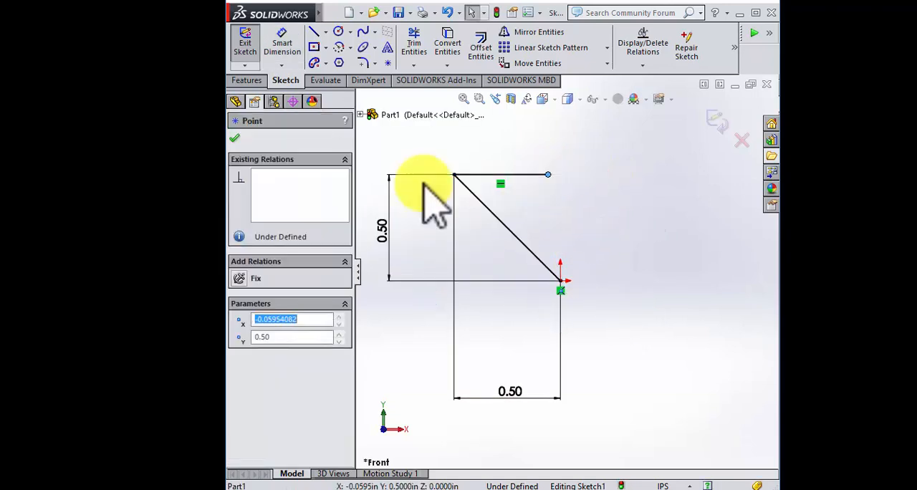
{"action": "scroll", "coordinate": [545, 199], "scroll_direction": "down", "scroll_amount": 3}
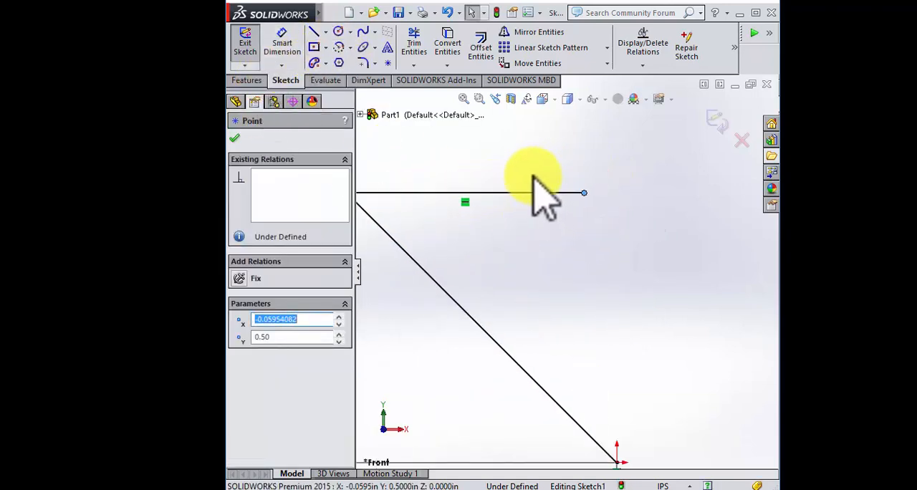
{"action": "left_click", "coordinate": [339, 48]}
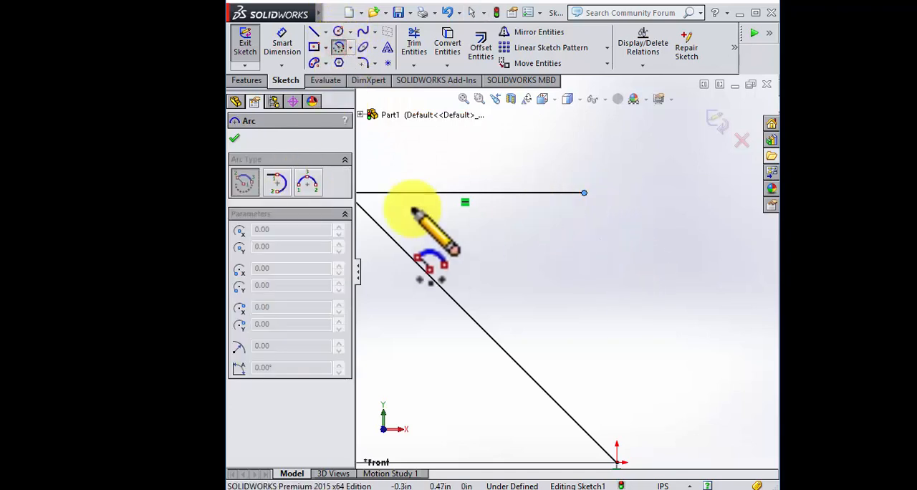
{"action": "left_click", "coordinate": [277, 183]}
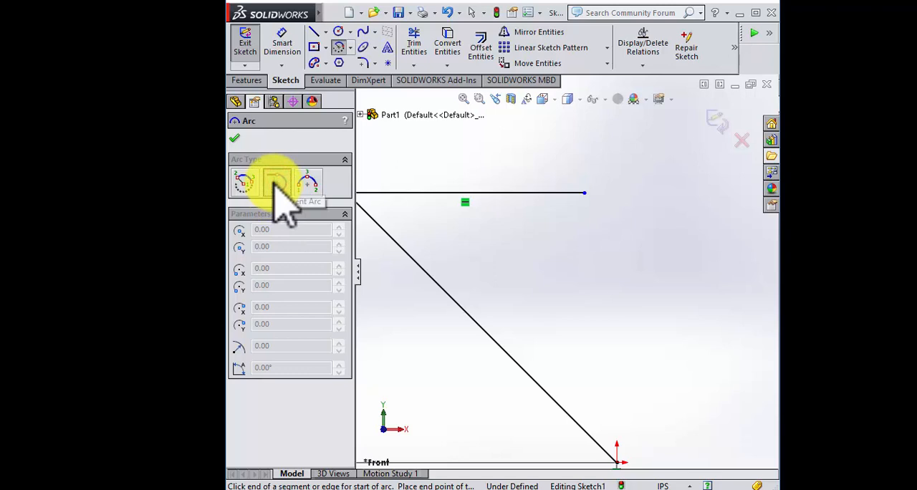
{"action": "left_click", "coordinate": [586, 194]}
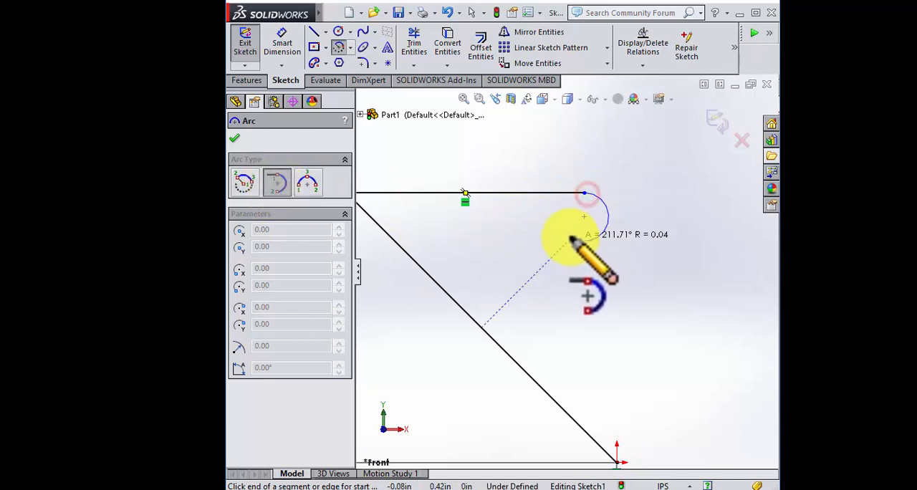
{"action": "left_click", "coordinate": [584, 236]}
{"action": "key", "text": "Escape"}
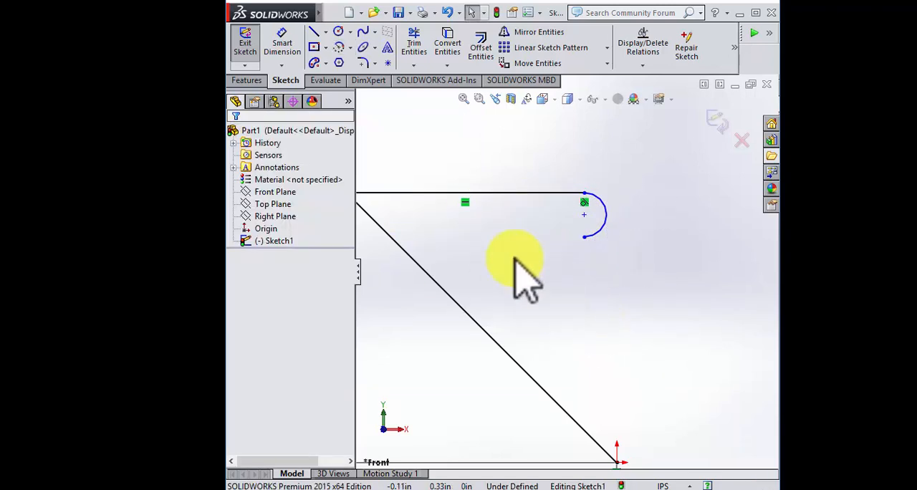
{"action": "left_click", "coordinate": [286, 46]}
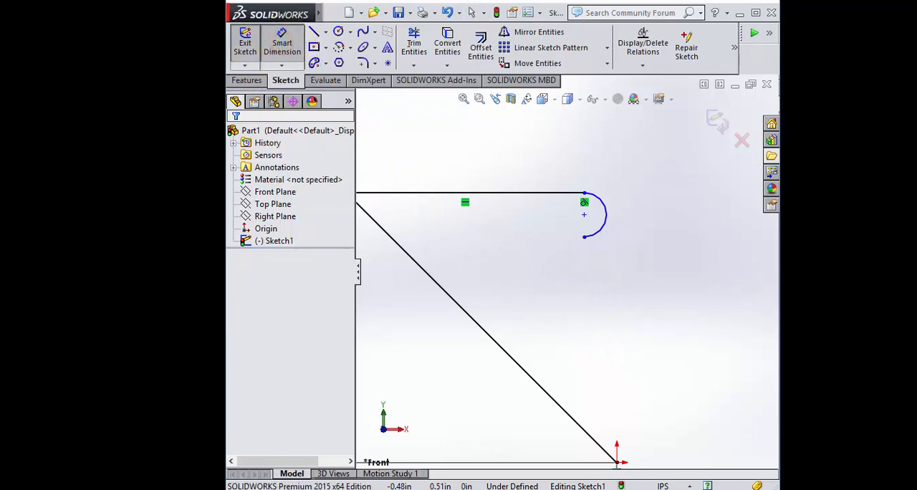
{"action": "left_click", "coordinate": [607, 213]}
{"action": "left_click", "coordinate": [649, 149]}
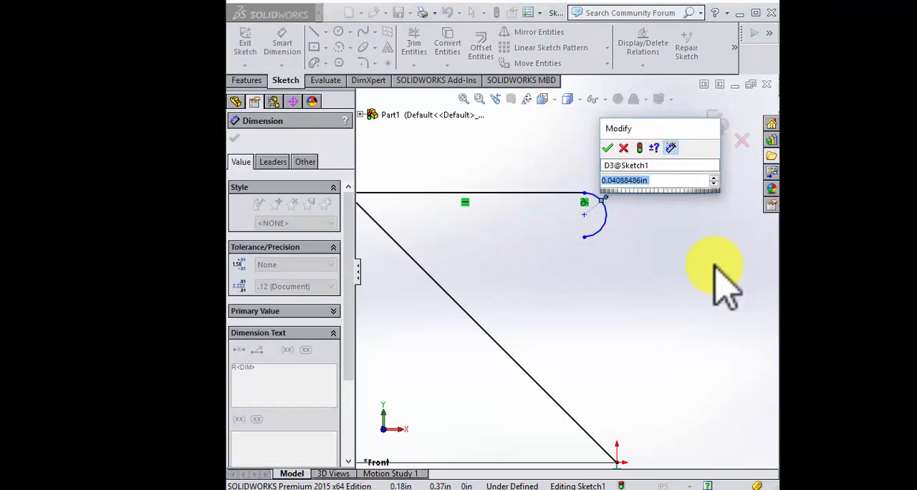
{"action": "key", "text": "Return"}
{"action": "key", "text": "Escape"}
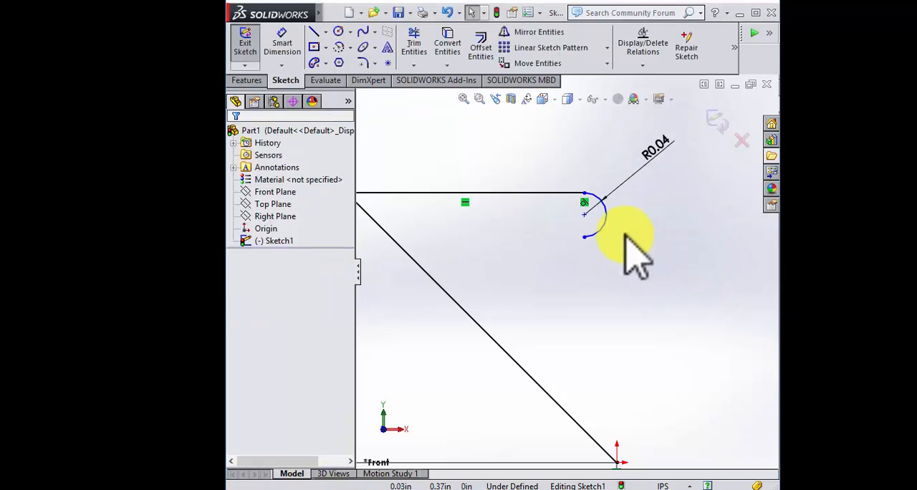
{"action": "left_click", "coordinate": [660, 144]}
{"action": "key", "text": "Delete"}
Step: Dimension the vertical distance between the arc's two endpoints as 0.093 in
{"action": "left_click", "coordinate": [282, 41]}
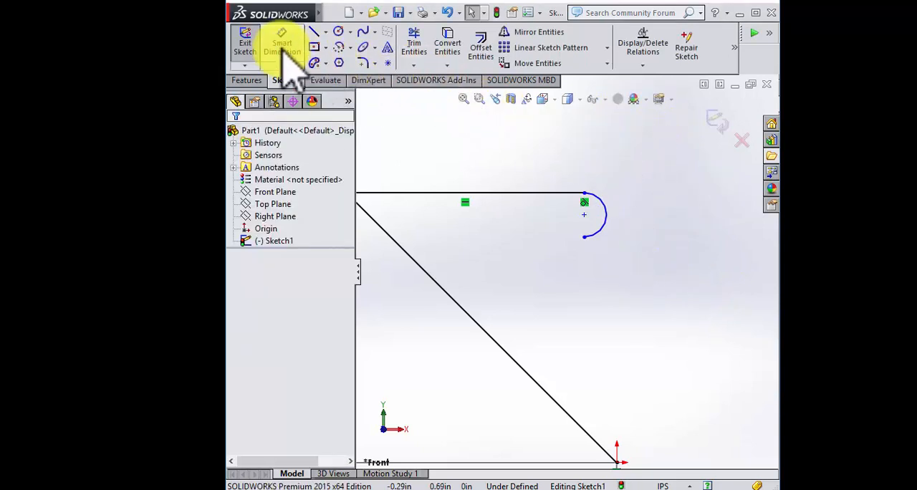
{"action": "left_click", "coordinate": [584, 195]}
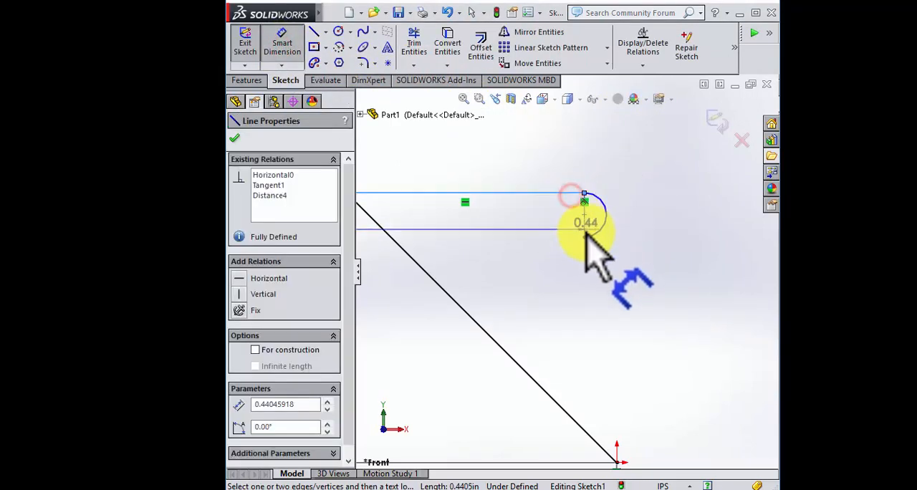
{"action": "left_click", "coordinate": [584, 236]}
{"action": "left_click", "coordinate": [679, 202]}
{"action": "type", "text": ".0"}
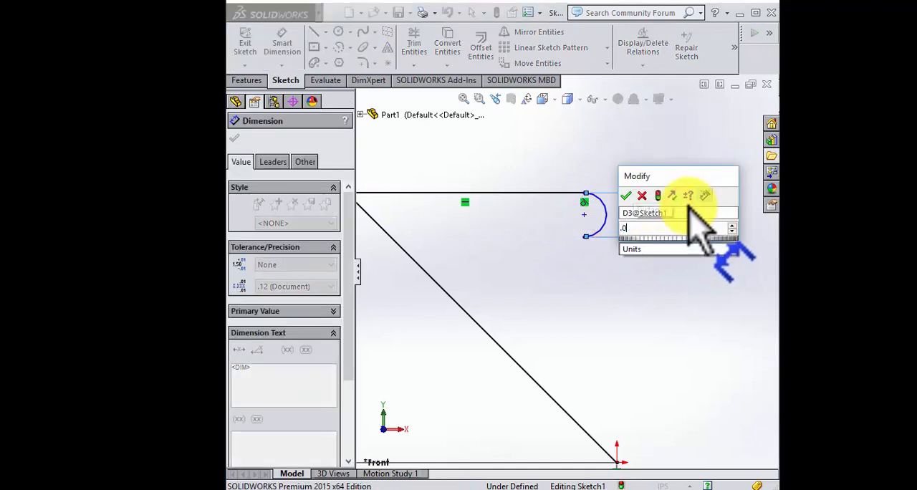
{"action": "type", "text": "93"}
{"action": "key", "text": "Return"}
{"action": "key", "text": "Escape"}
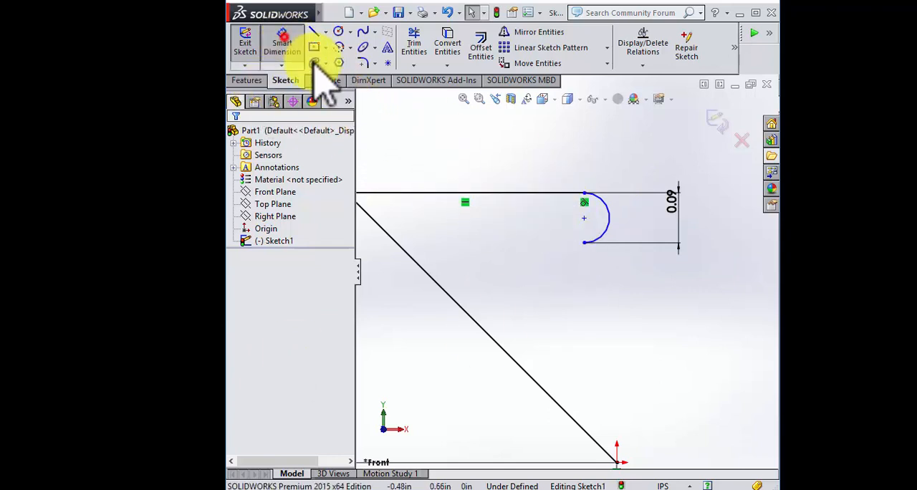
Step: Dimension the horizontal distance between the upper horizontal line's two endpoints as 0.33 in
{"action": "left_click", "coordinate": [281, 44]}
{"action": "left_click", "coordinate": [584, 195]}
{"action": "scroll", "coordinate": [545, 230], "scroll_direction": "up", "scroll_amount": 4}
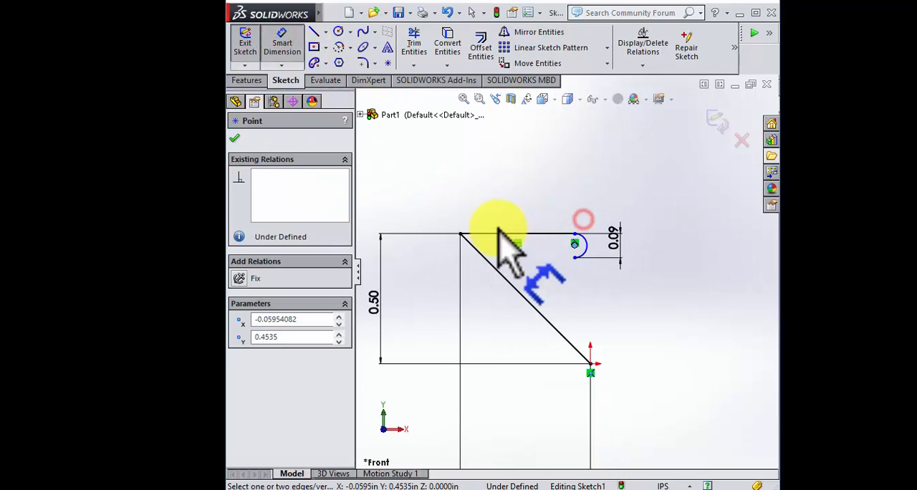
{"action": "left_click", "coordinate": [462, 234]}
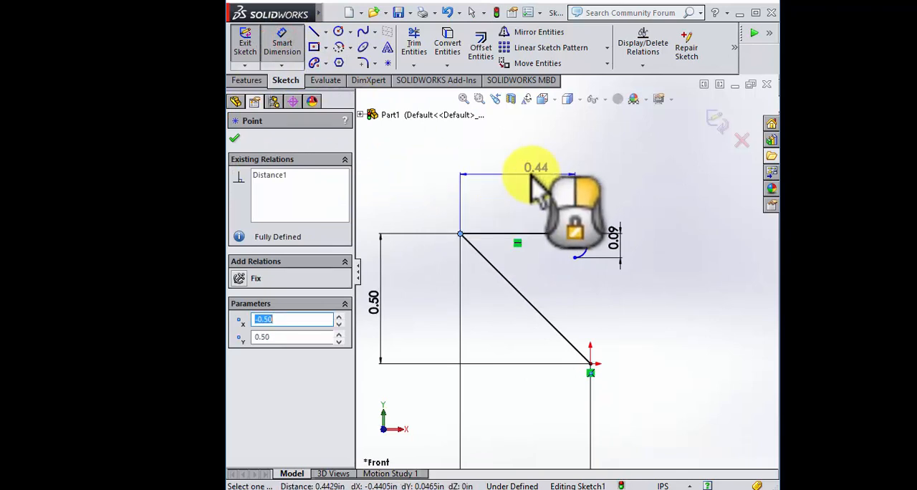
{"action": "left_click", "coordinate": [556, 190]}
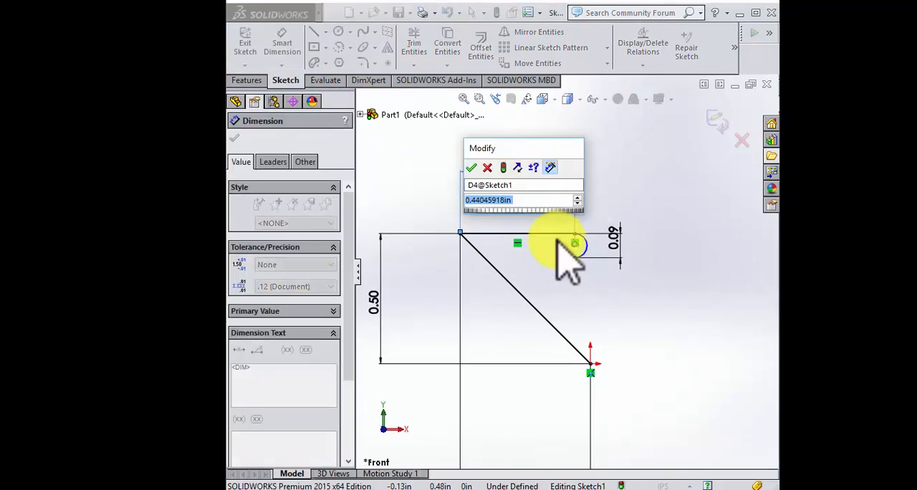
{"action": "type", "text": "0.33"}
{"action": "key", "text": "Return"}
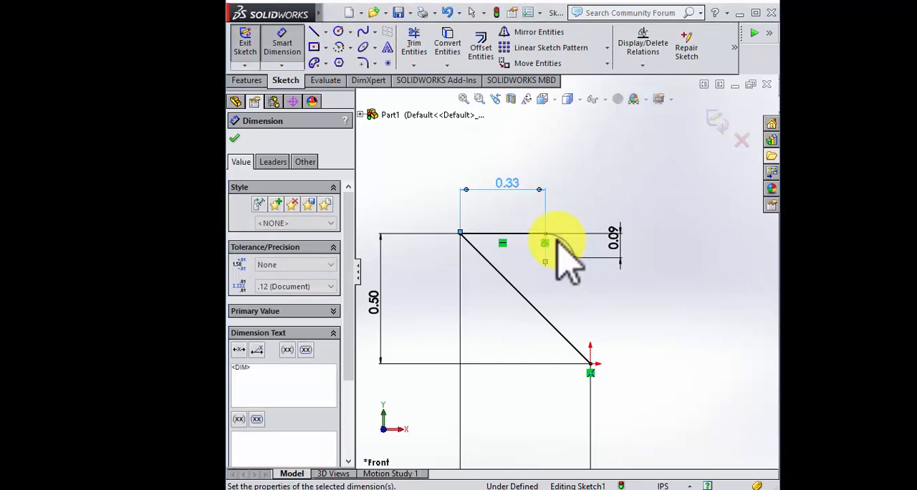
{"action": "key", "text": "Escape"}
Step: Move the arc's lower endpoint beneath its upper endpoint and add a Vertical relation between the two points
{"action": "scroll", "coordinate": [584, 262], "scroll_direction": "down", "scroll_amount": 3}
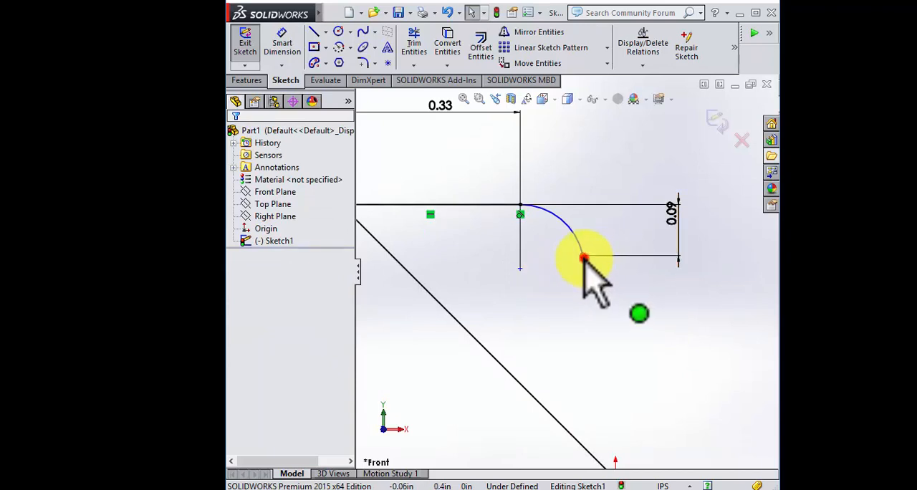
{"action": "left_click_drag", "start_coordinate": [586, 259], "coordinate": [523, 260]}
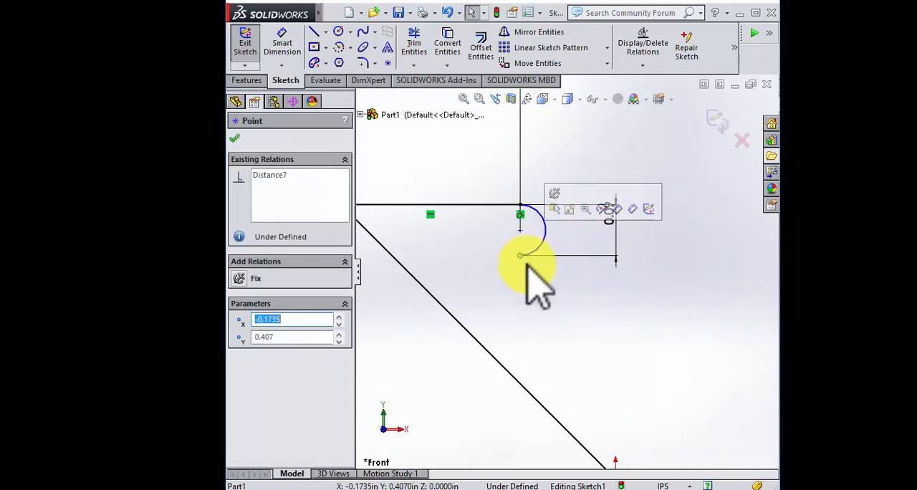
{"action": "left_click", "coordinate": [523, 262]}
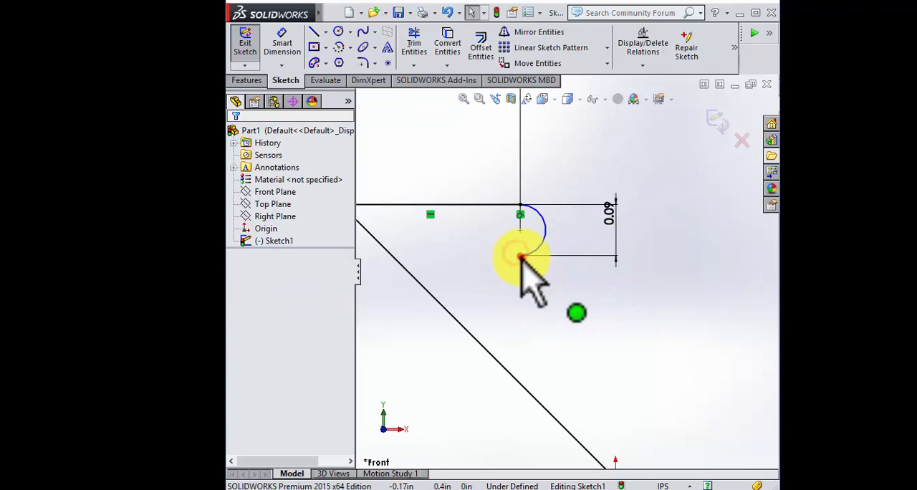
{"action": "left_click", "coordinate": [521, 256]}
{"action": "left_click", "coordinate": [521, 207], "text": "ctrl"}
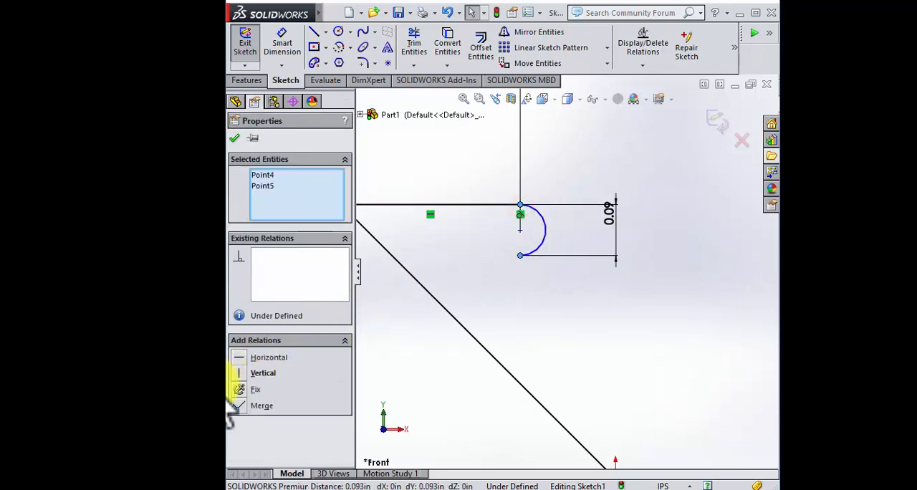
{"action": "left_click", "coordinate": [244, 373]}
{"action": "left_click", "coordinate": [614, 330]}
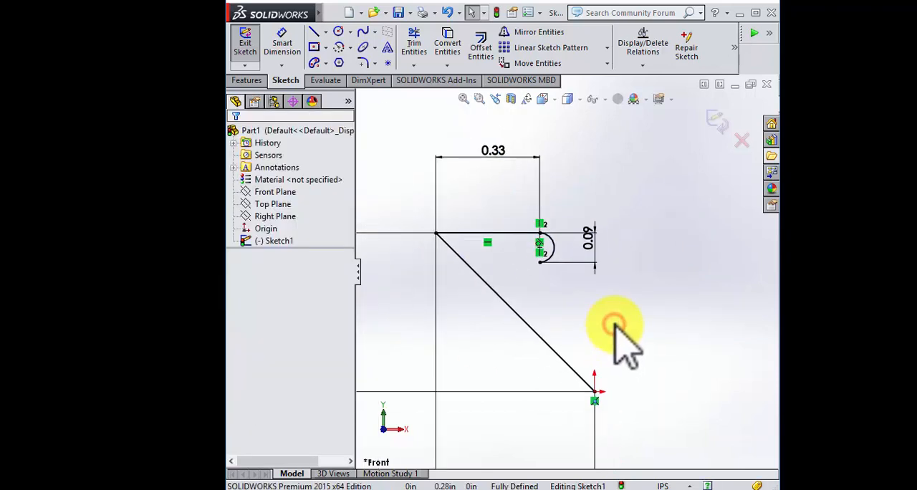
Step: Draw a horizontal line about 0.08 in long to the left from the arc's lower endpoint
{"action": "scroll", "coordinate": [625, 315], "scroll_direction": "down", "scroll_amount": 2}
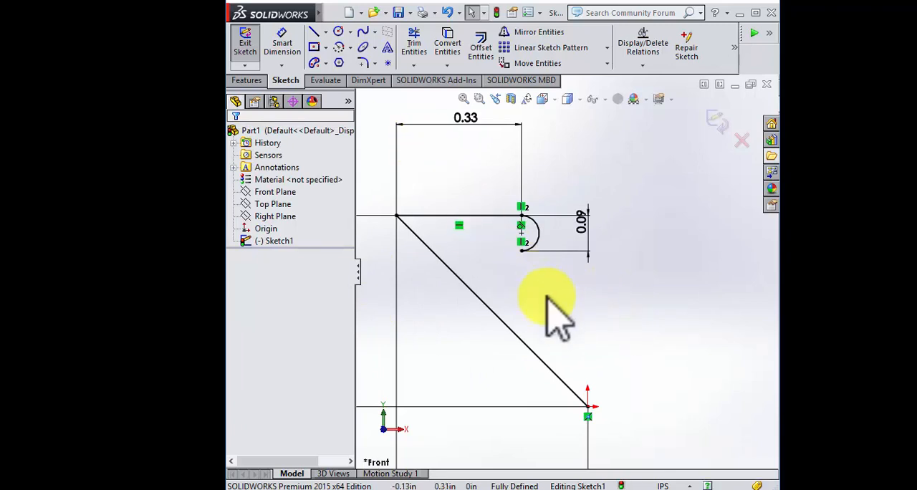
{"action": "scroll", "coordinate": [546, 296], "scroll_direction": "up", "scroll_amount": 1}
{"action": "scroll", "coordinate": [544, 298], "scroll_direction": "down", "scroll_amount": 1}
{"action": "left_click", "coordinate": [314, 33]}
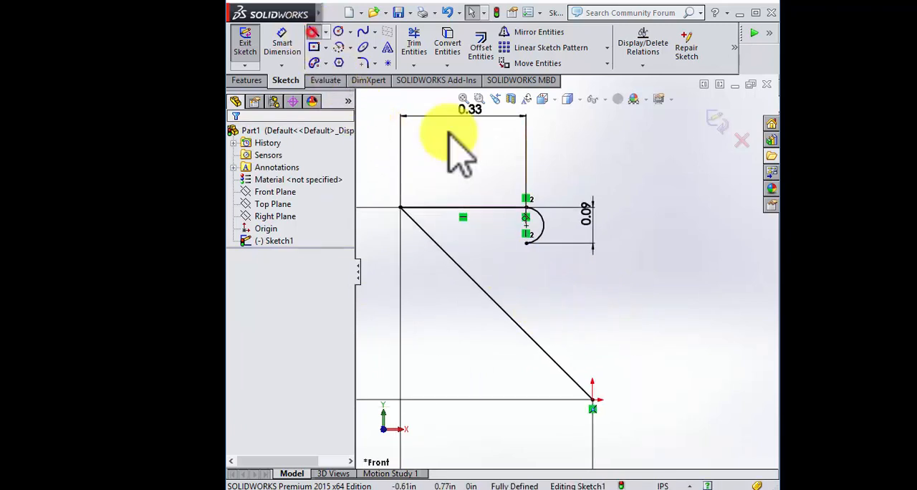
{"action": "left_click", "coordinate": [526, 242]}
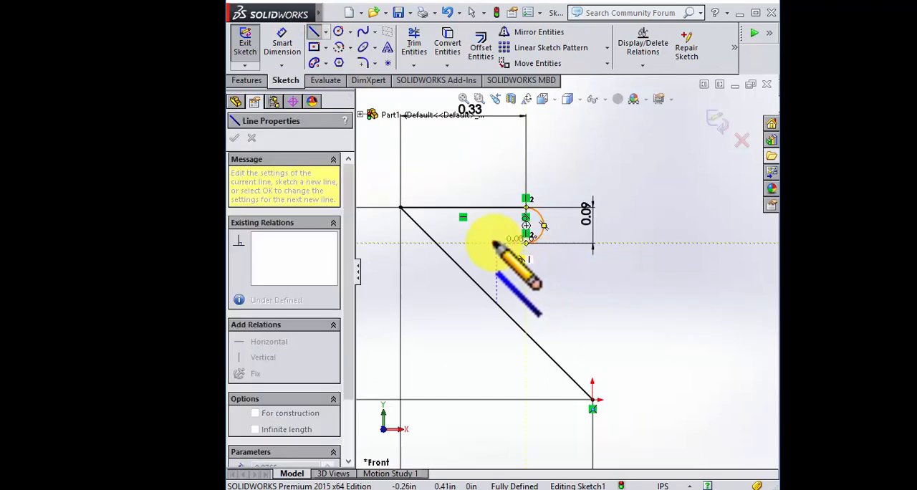
{"action": "left_click", "coordinate": [495, 244]}
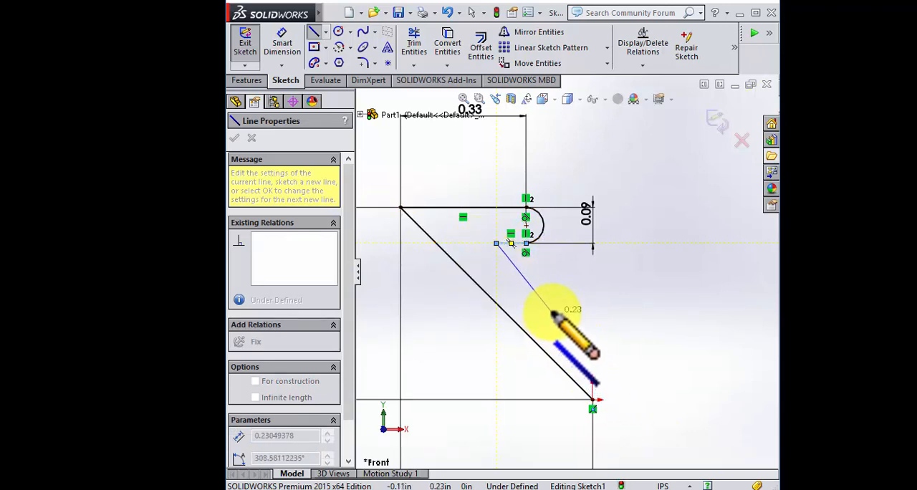
{"action": "key", "text": "Escape"}
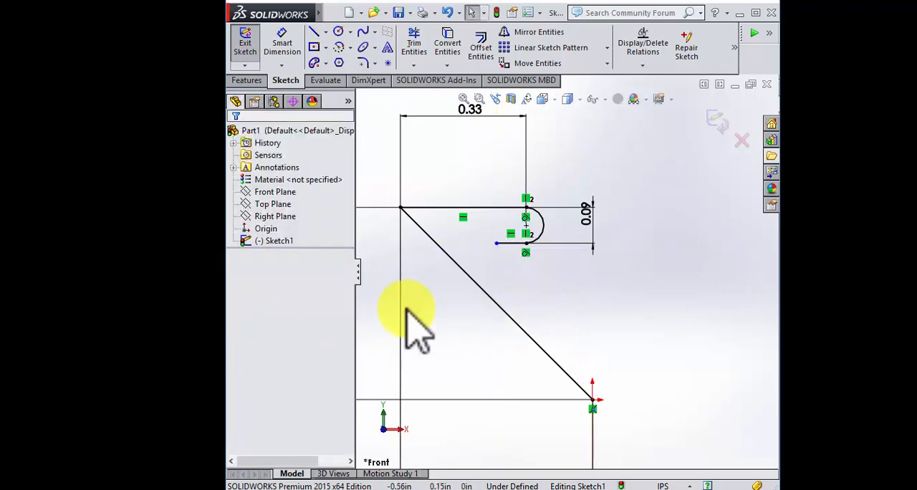
Step: Draw a line about 0.37 in long parallel to the long diagonal from the short horizontal line's left endpoint, and shorten it at its lower end
{"action": "left_click", "coordinate": [314, 32]}
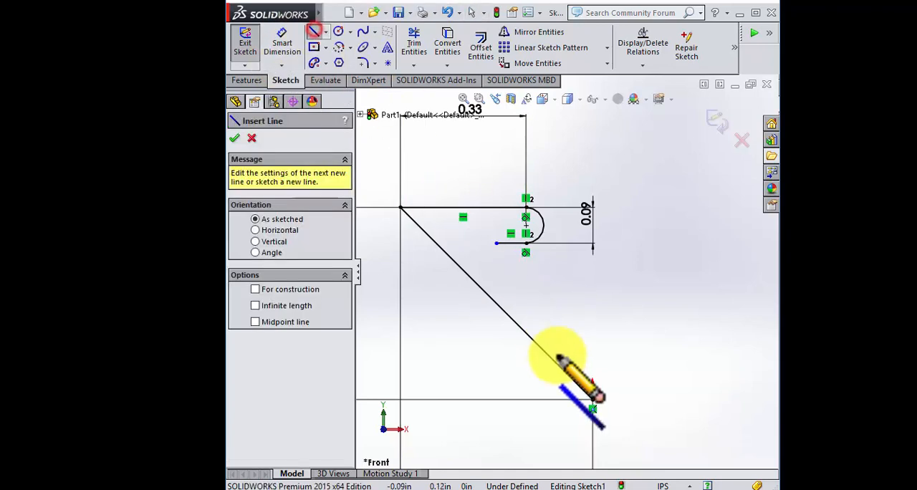
{"action": "left_click", "coordinate": [496, 244]}
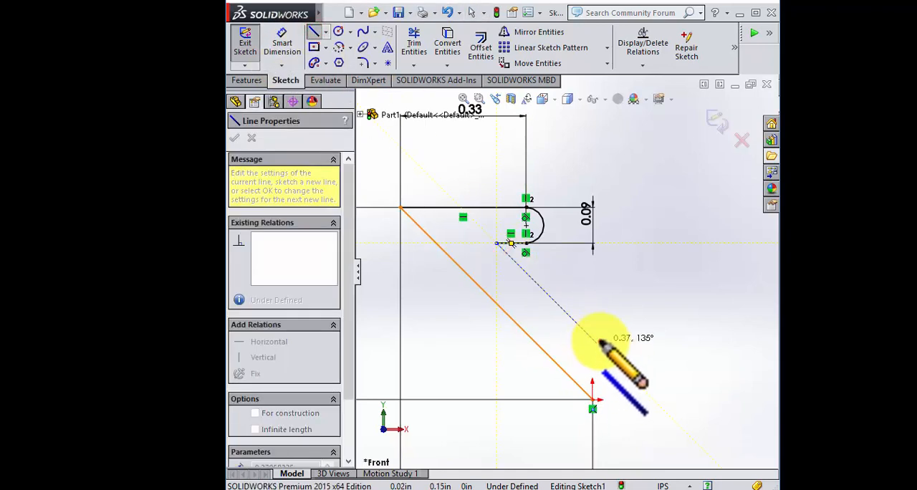
{"action": "left_click", "coordinate": [599, 342]}
{"action": "key", "text": "Escape"}
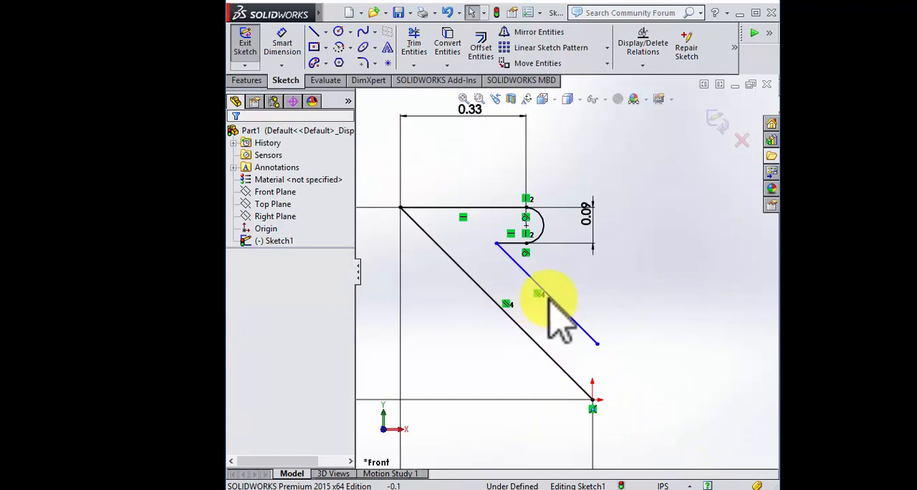
{"action": "left_click_drag", "start_coordinate": [598, 343], "coordinate": [546, 314]}
{"action": "left_click", "coordinate": [485, 359]}
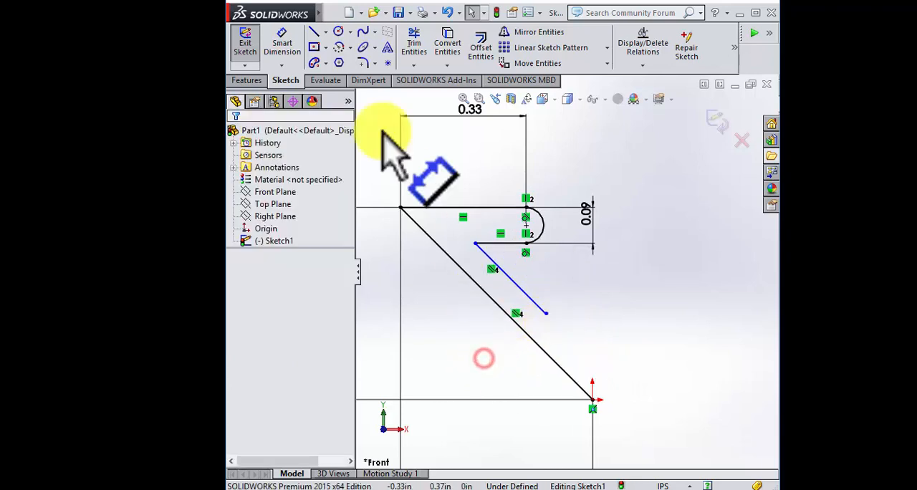
Step: Close the profile with a horizontal line from the inner diagonal's lower end and a vertical line about 0.22 in long down to the origin
{"action": "left_click", "coordinate": [314, 32]}
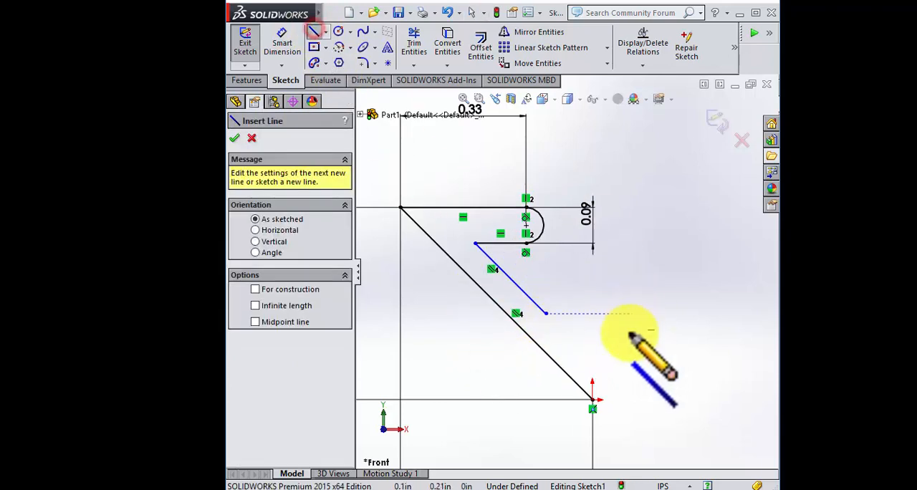
{"action": "left_click", "coordinate": [548, 313]}
{"action": "left_click", "coordinate": [592, 313]}
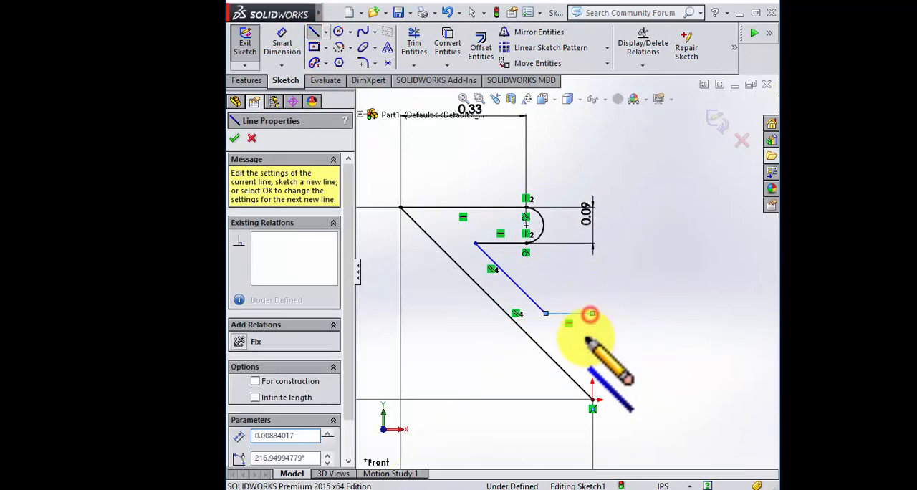
{"action": "left_click", "coordinate": [592, 400]}
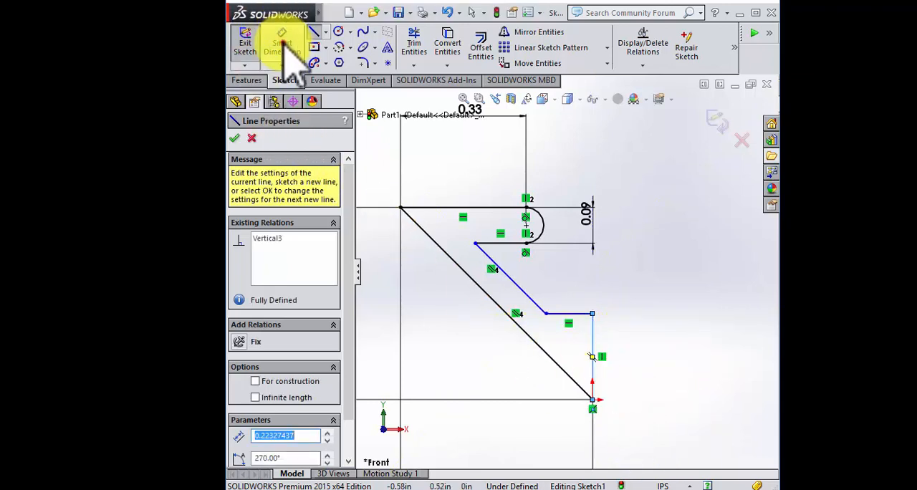
Step: Dimension the vertical distance between the arc's lower horizontal line and the horizontal line above the origin as 0.23 in
{"action": "left_click", "coordinate": [282, 45]}
{"action": "left_click", "coordinate": [512, 244]}
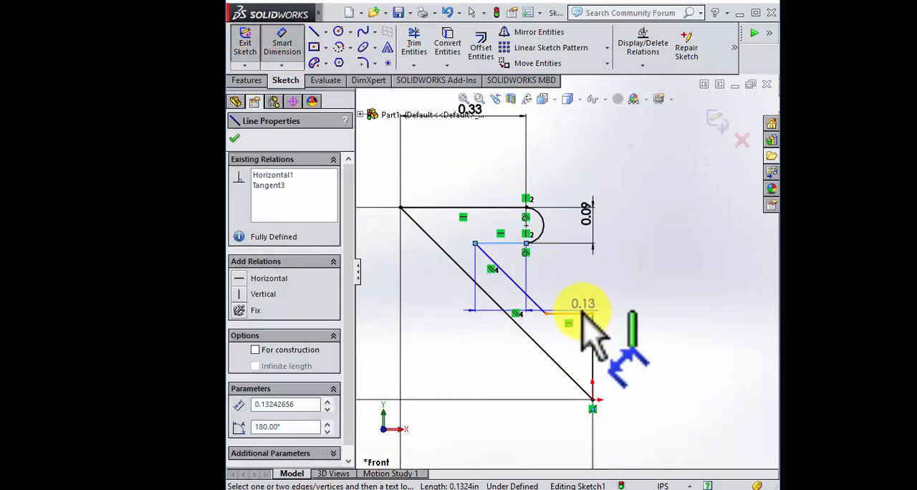
{"action": "left_click", "coordinate": [584, 313]}
{"action": "left_click", "coordinate": [695, 290]}
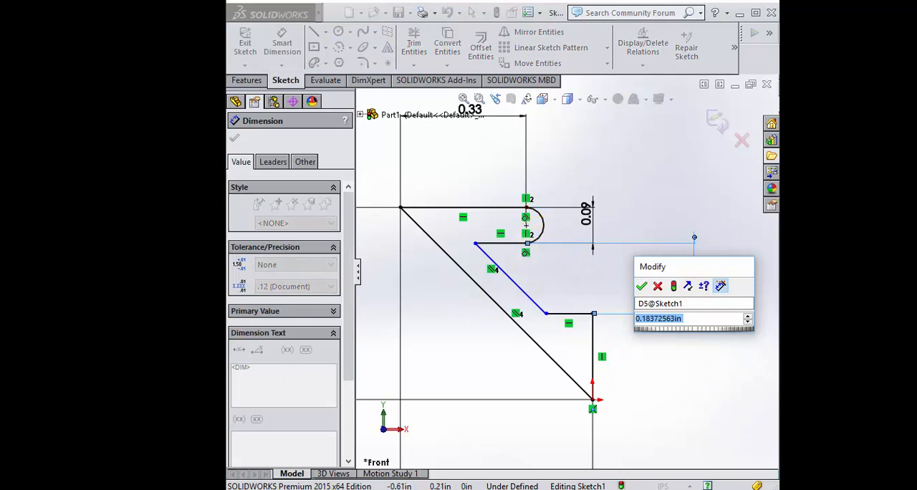
{"action": "type", "text": "0.23"}
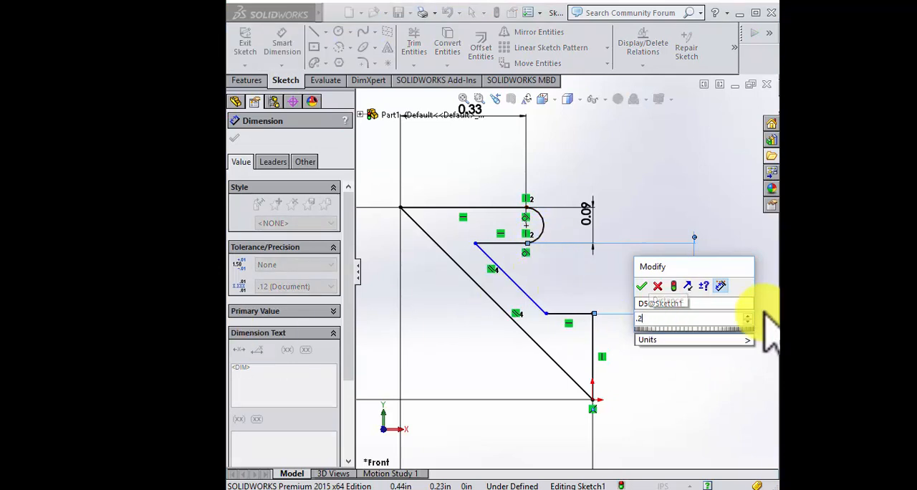
{"action": "key", "text": "Return"}
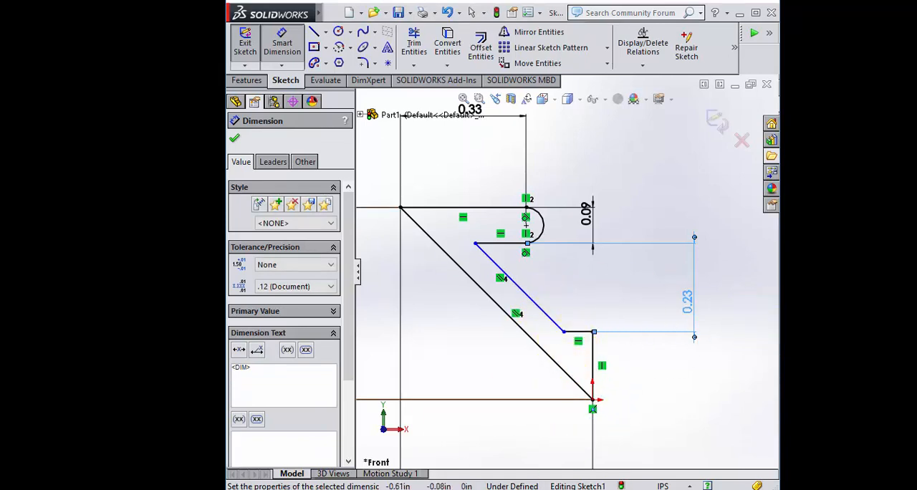
Step: Dimension the length of the horizontal line above the origin as .232/2 in
{"action": "left_click", "coordinate": [579, 331]}
{"action": "left_click", "coordinate": [634, 303]}
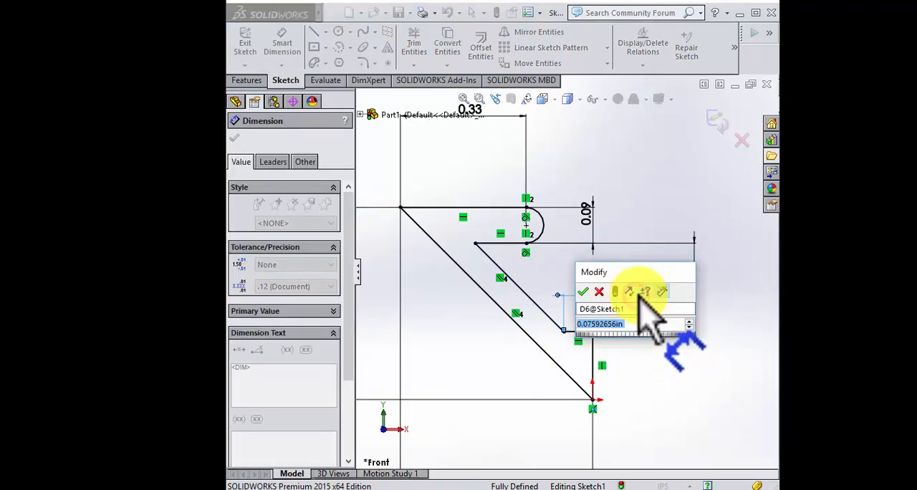
{"action": "type", "text": ".232/2"}
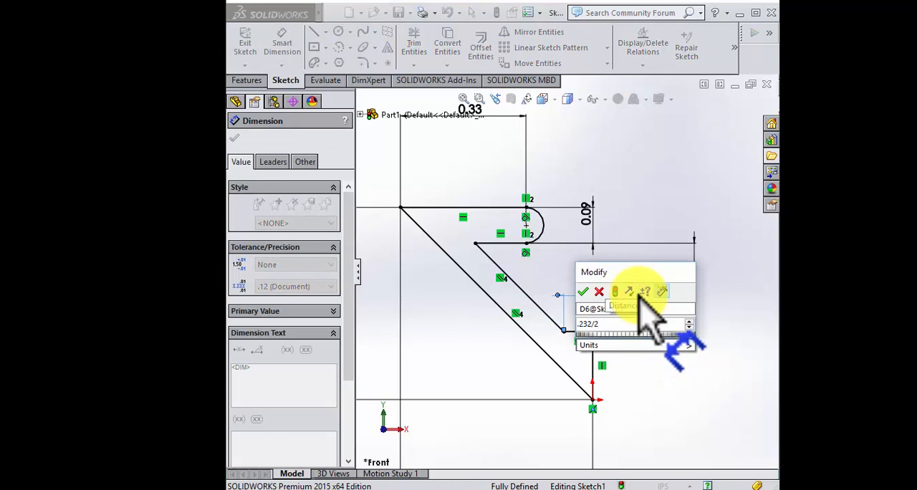
{"action": "key", "text": "Return"}
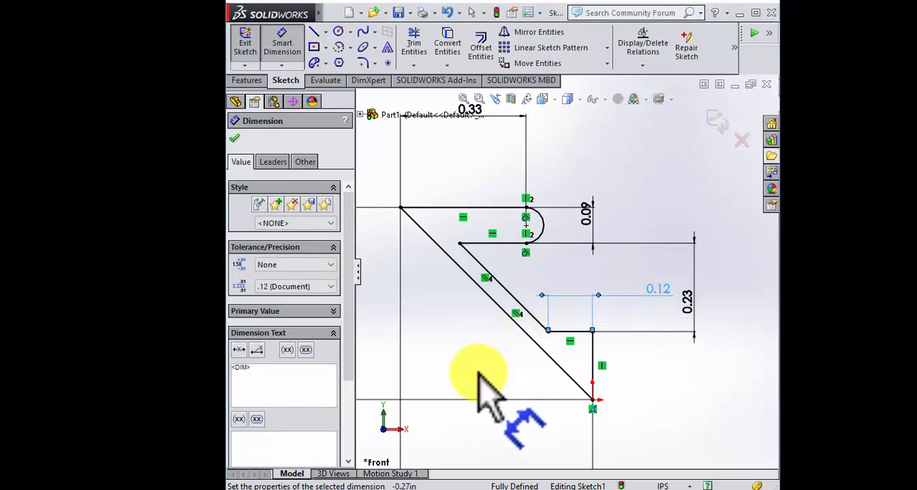
{"action": "key", "text": "Escape"}
Step: Fillet the inner corner between the arc's lower horizontal line and the inner diagonal at 0.025 in radius, without keeping constrained corners
{"action": "scroll", "coordinate": [579, 301], "scroll_direction": "down", "scroll_amount": 2}
{"action": "scroll", "coordinate": [480, 238], "scroll_direction": "up", "scroll_amount": 2}
{"action": "scroll", "coordinate": [461, 211], "scroll_direction": "down", "scroll_amount": 2}
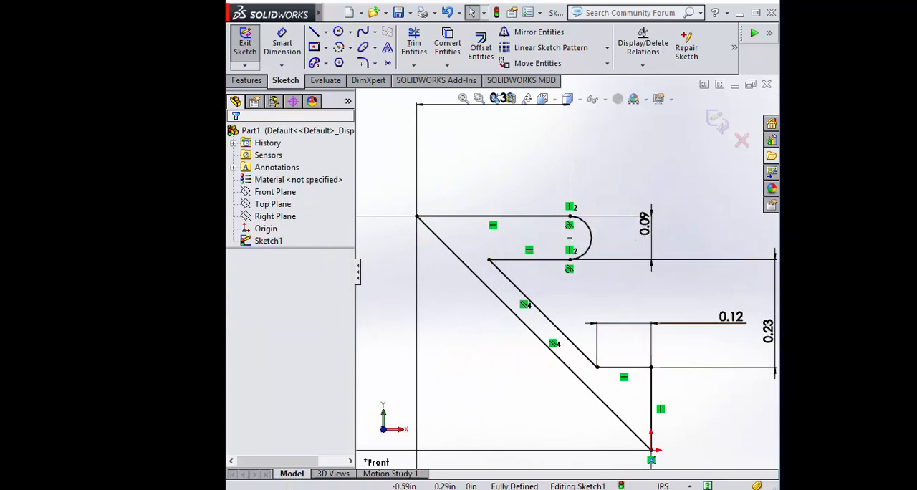
{"action": "left_click", "coordinate": [363, 63]}
{"action": "left_click", "coordinate": [502, 277]}
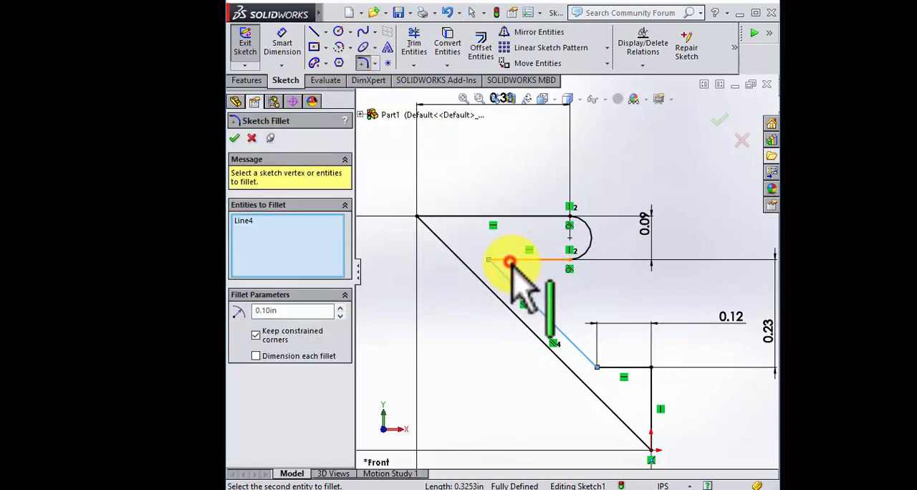
{"action": "left_click", "coordinate": [286, 331]}
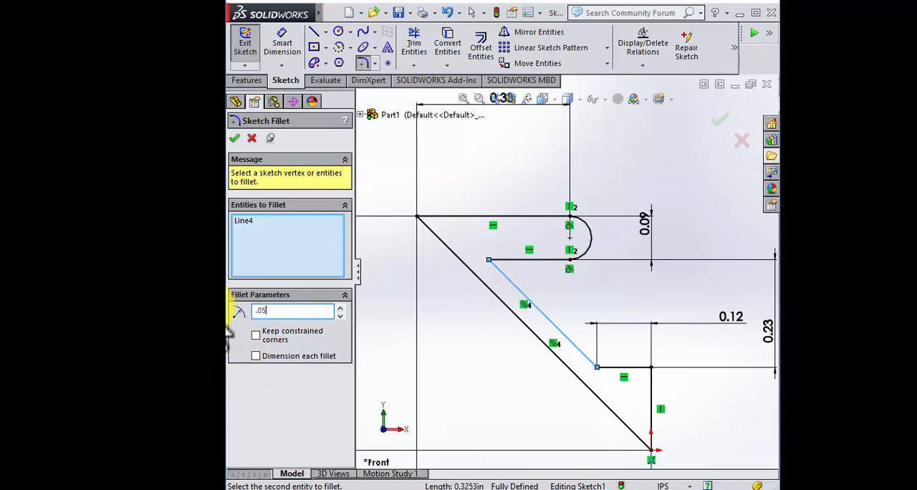
{"action": "left_click", "coordinate": [509, 261]}
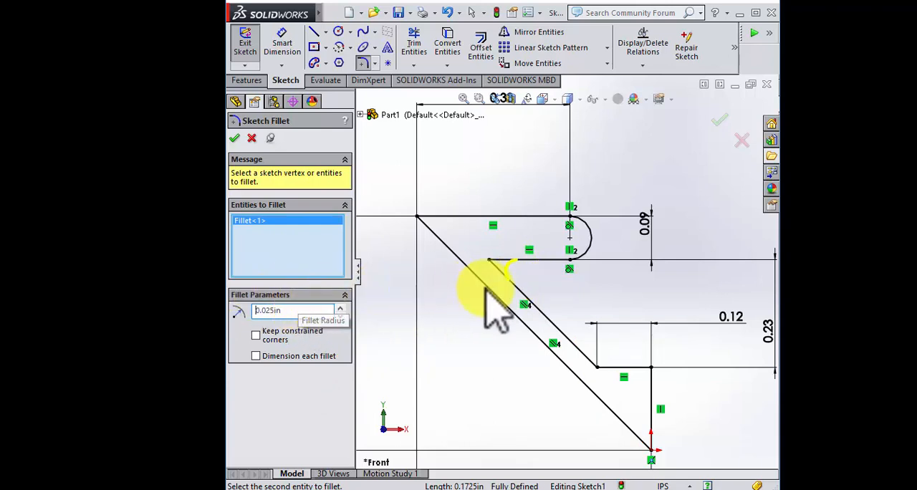
{"action": "left_click", "coordinate": [234, 138]}
Step: Examine the filleted inner corner and the rest of the profile up close
{"action": "scroll", "coordinate": [528, 375], "scroll_direction": "up", "scroll_amount": 2}
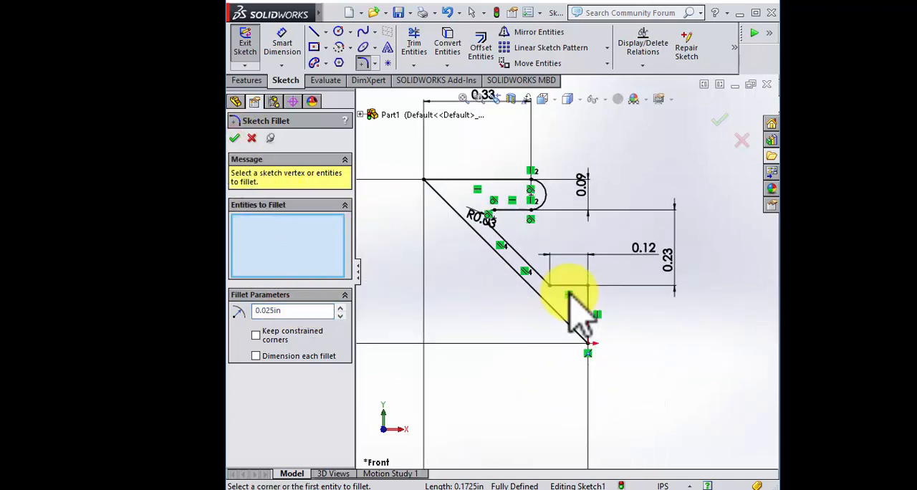
{"action": "scroll", "coordinate": [570, 295], "scroll_direction": "down", "scroll_amount": 2}
{"action": "scroll", "coordinate": [410, 153], "scroll_direction": "up", "scroll_amount": 3}
{"action": "scroll", "coordinate": [458, 175], "scroll_direction": "down", "scroll_amount": 4}
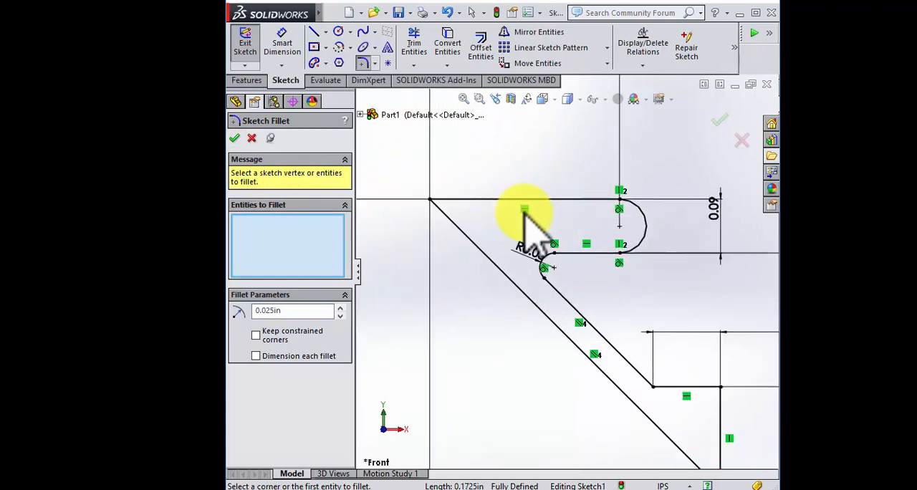
{"action": "scroll", "coordinate": [529, 214], "scroll_direction": "up", "scroll_amount": 1}
{"action": "scroll", "coordinate": [544, 220], "scroll_direction": "down", "scroll_amount": 1}
{"action": "scroll", "coordinate": [566, 227], "scroll_direction": "up", "scroll_amount": 2}
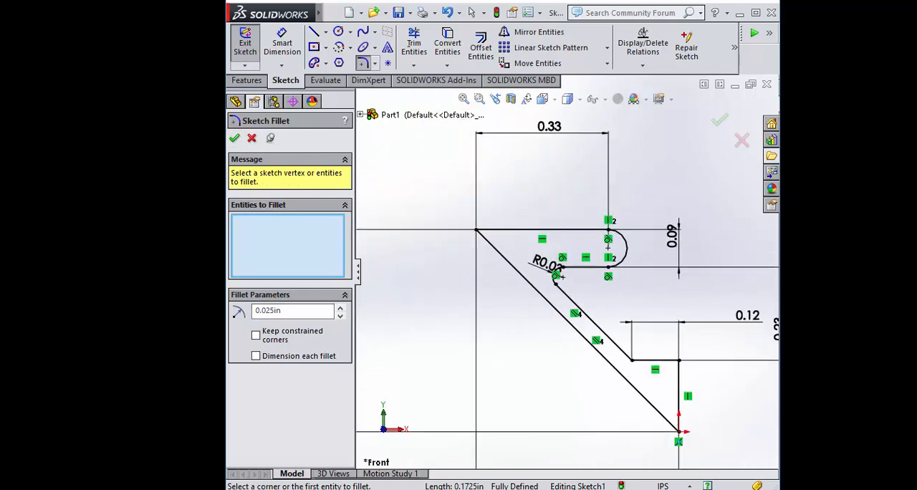
{"action": "scroll", "coordinate": [616, 201], "scroll_direction": "down", "scroll_amount": 2}
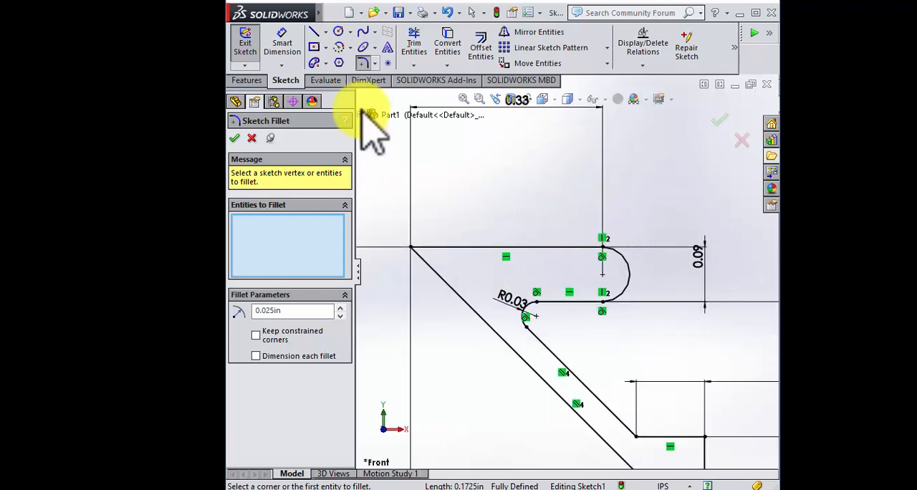
Step: Draw two downward half-circle centerpoint arcs centred on the top horizontal line, the left about 0.02 in and the right about 0.03 in radius
{"action": "left_click", "coordinate": [338, 32]}
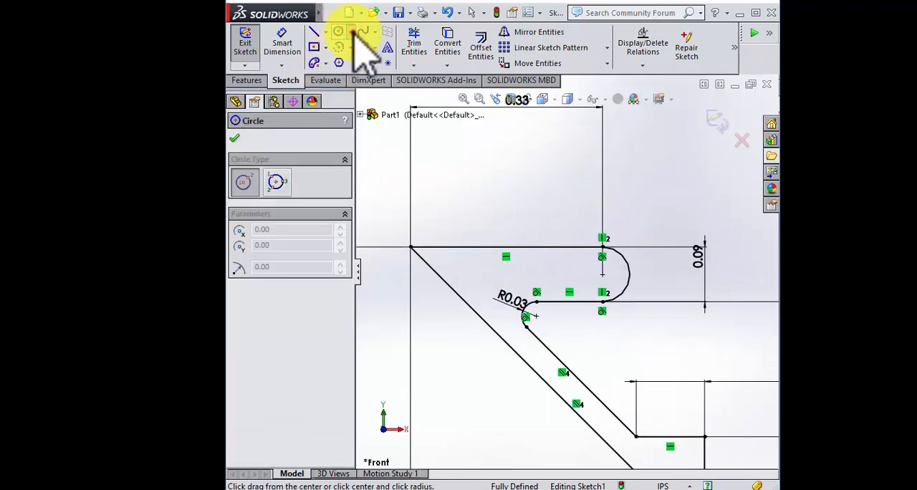
{"action": "left_click", "coordinate": [351, 47]}
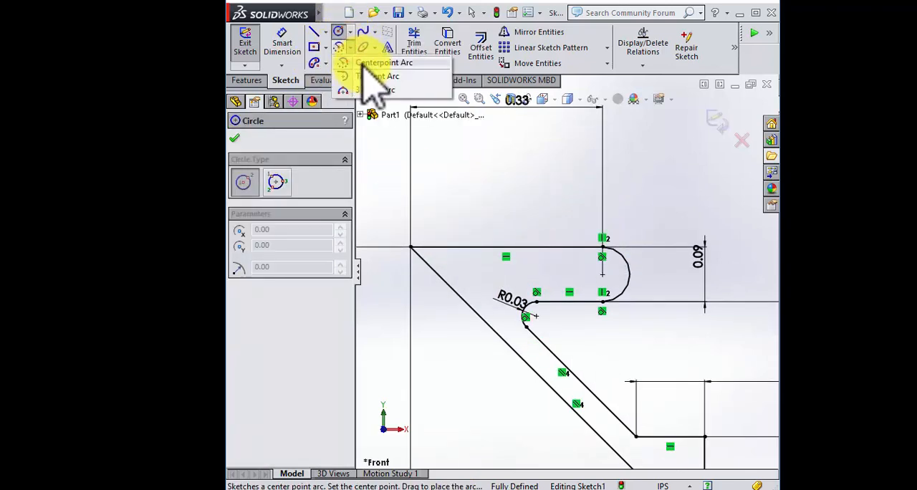
{"action": "left_click", "coordinate": [380, 63]}
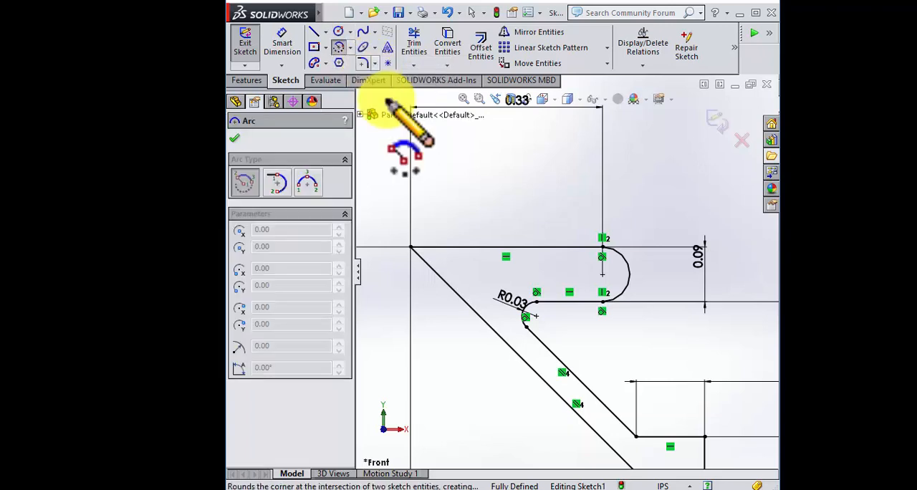
{"action": "scroll", "coordinate": [472, 262], "scroll_direction": "down", "scroll_amount": 4}
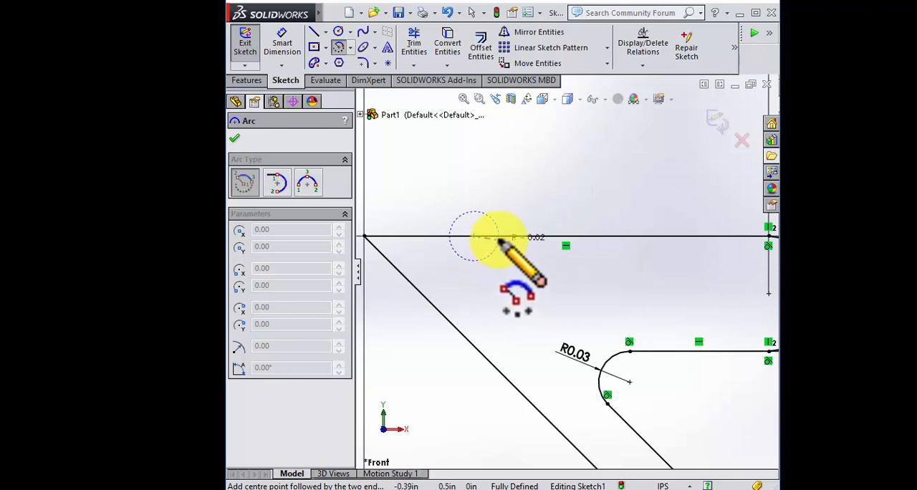
{"action": "left_click", "coordinate": [499, 238]}
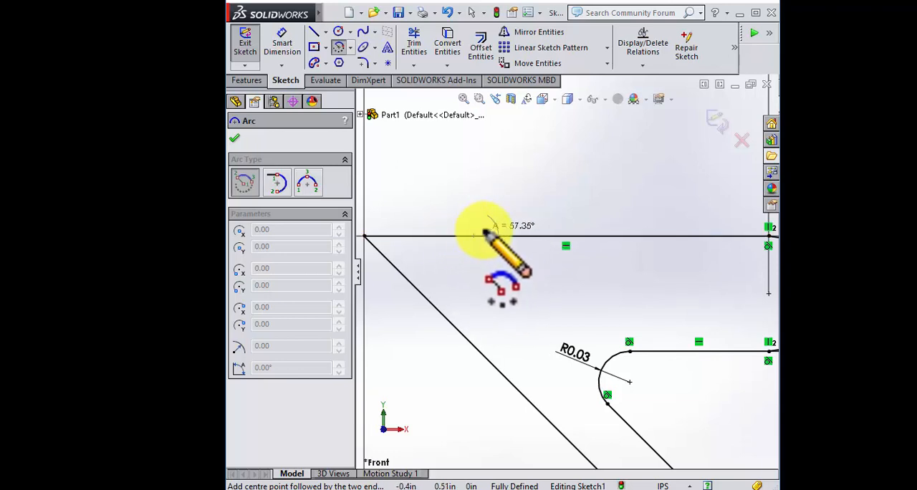
{"action": "left_click", "coordinate": [449, 236]}
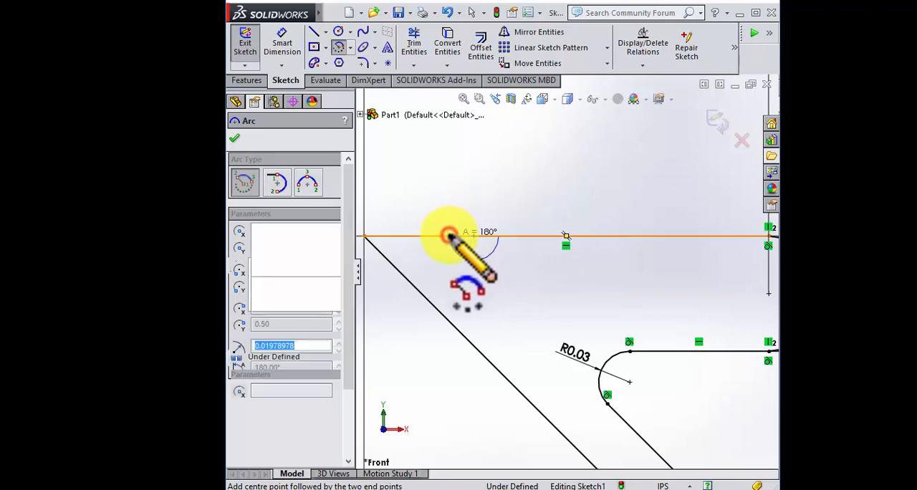
{"action": "scroll", "coordinate": [595, 283], "scroll_direction": "up", "scroll_amount": 3}
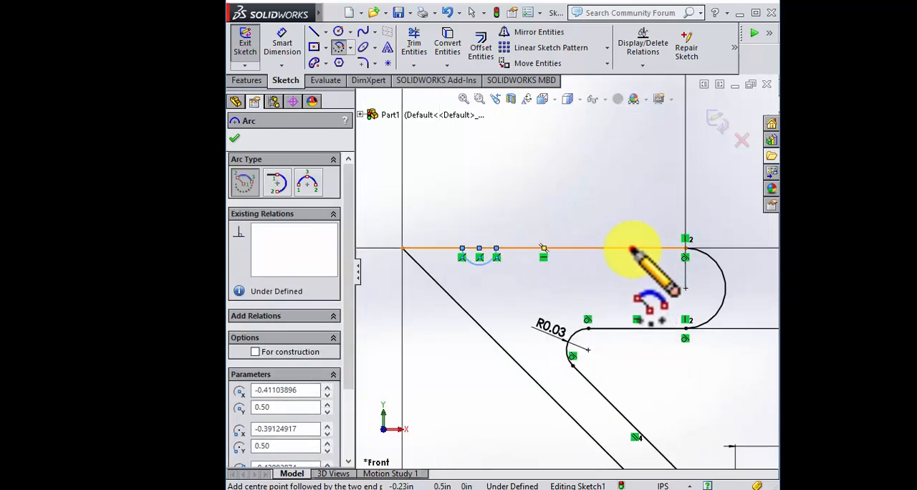
{"action": "left_click", "coordinate": [630, 249]}
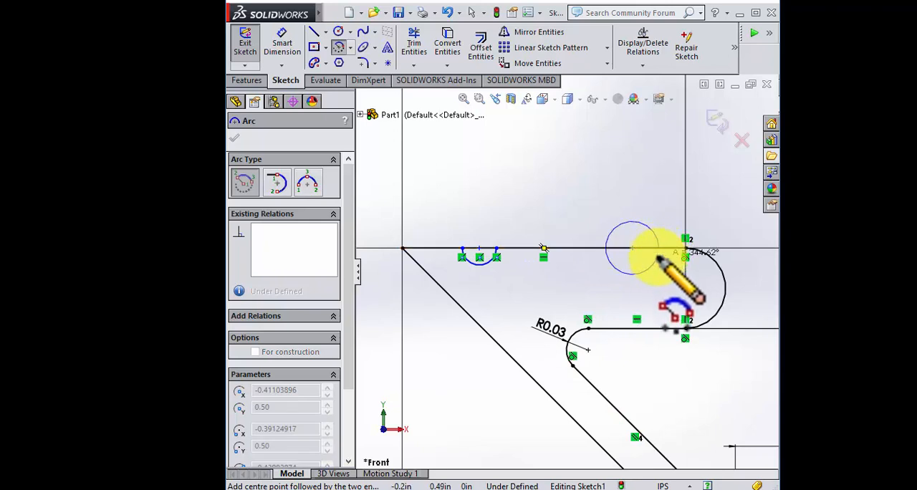
{"action": "left_click", "coordinate": [607, 249]}
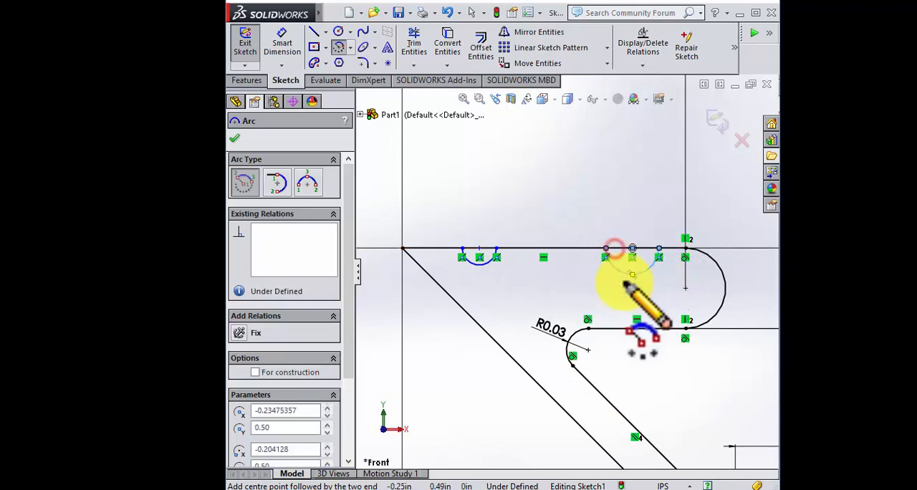
Step: Dimension the radius of each small half-circle arc on the top line as .015 in
{"action": "left_click", "coordinate": [278, 43]}
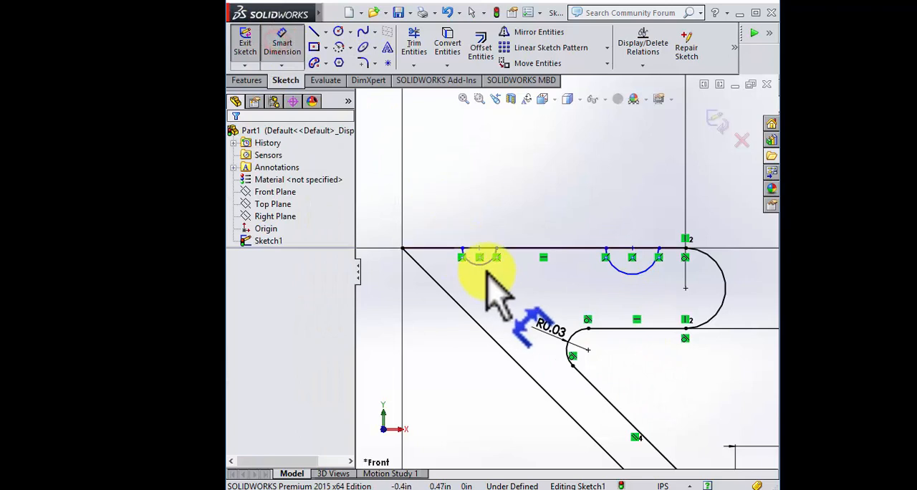
{"action": "left_click", "coordinate": [482, 269]}
{"action": "left_click", "coordinate": [512, 299]}
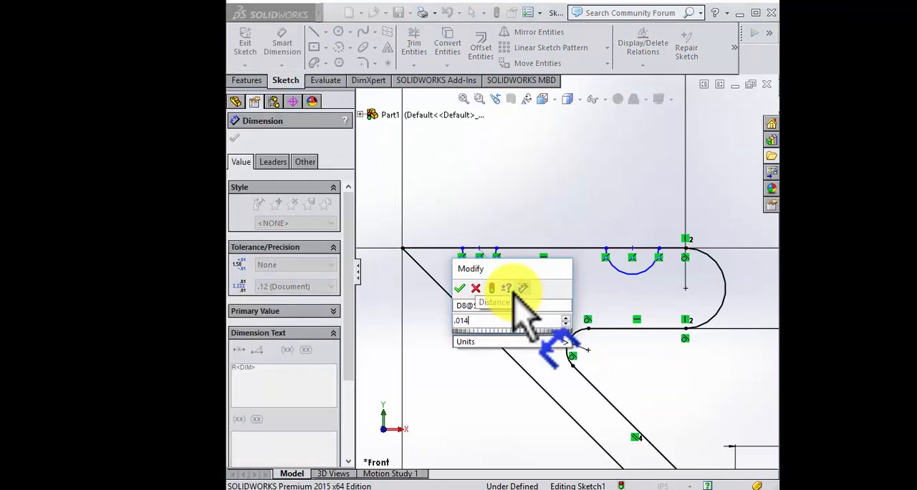
{"action": "type", "text": ".01"}
{"action": "key", "text": "Return"}
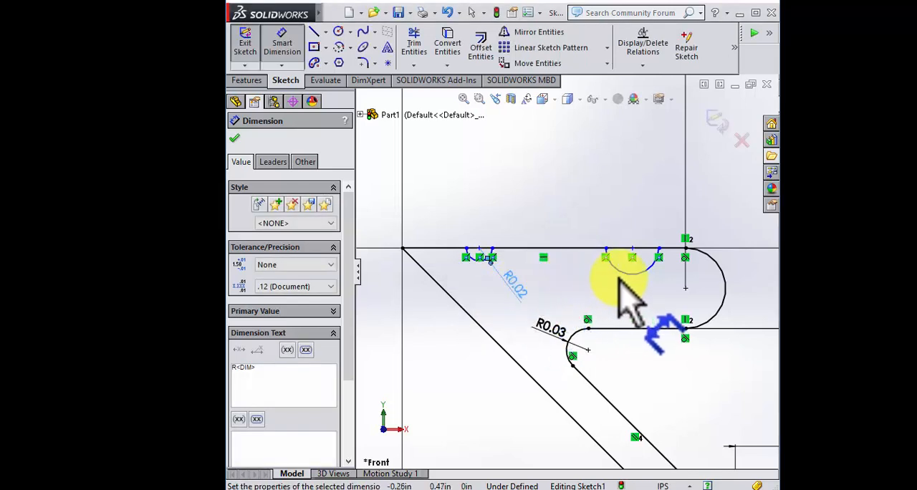
{"action": "left_click", "coordinate": [618, 271]}
{"action": "left_click", "coordinate": [586, 305]}
{"action": "type", "text": ".0"}
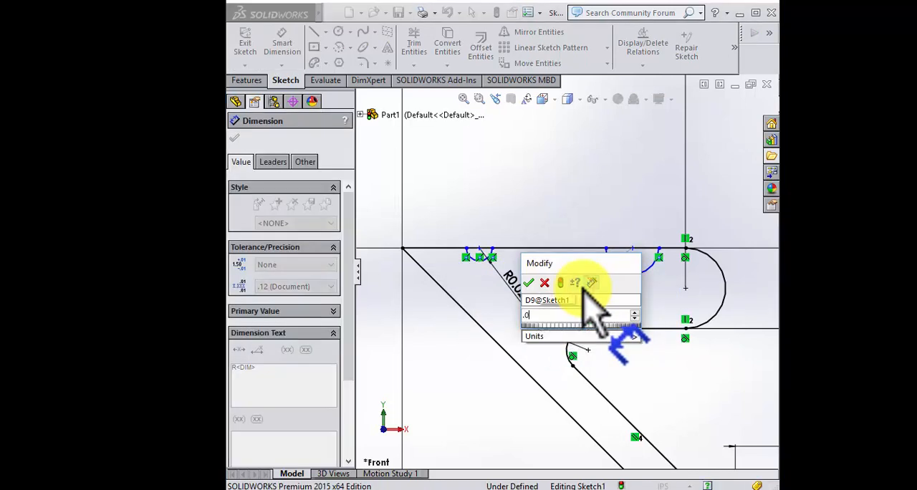
{"action": "type", "text": "15"}
{"action": "key", "text": "Return"}
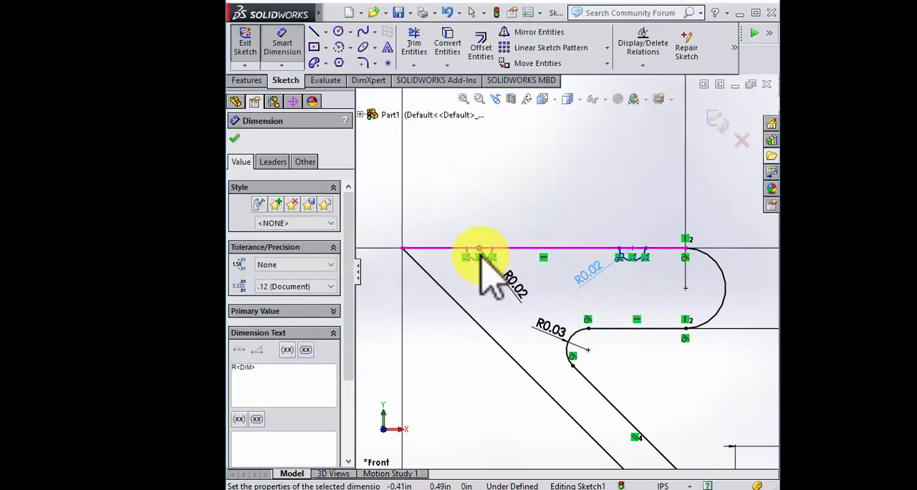
Step: Dimension the distance from the top line's left endpoint to the left half-circle's centre as .087 in
{"action": "left_click", "coordinate": [479, 250]}
{"action": "left_click", "coordinate": [403, 249]}
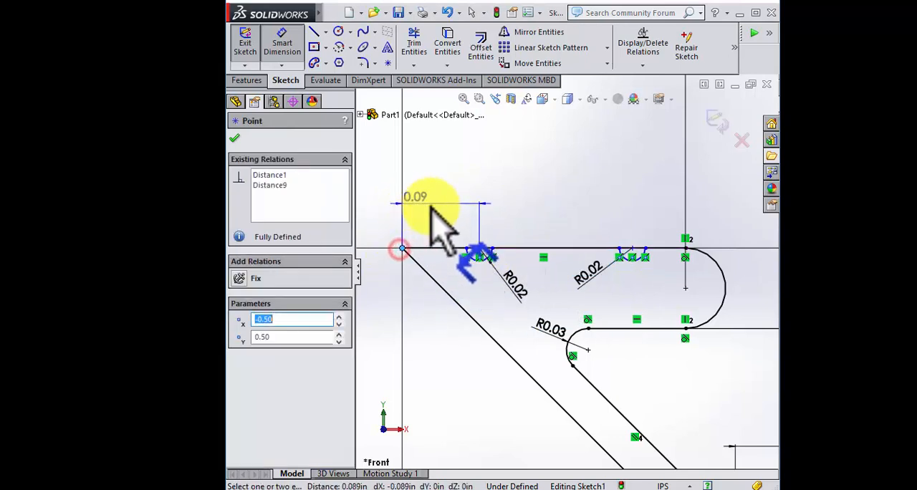
{"action": "left_click", "coordinate": [448, 198]}
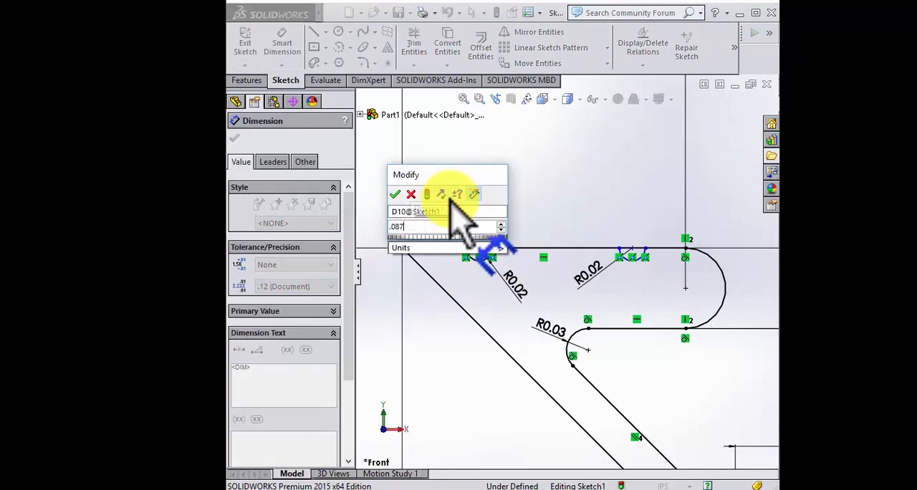
{"action": "key", "text": "Return"}
Step: Dimension the distance from the top line's left endpoint to the right half-circle's centre as .27 in
{"action": "left_click", "coordinate": [634, 250]}
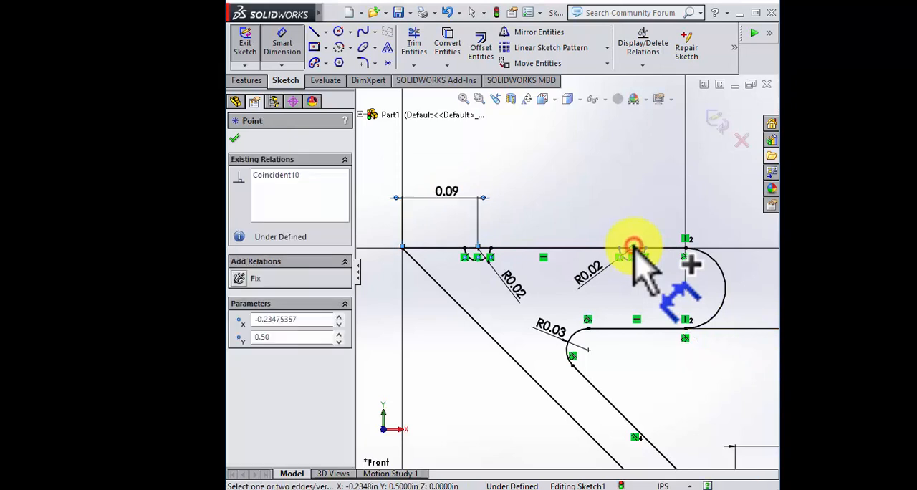
{"action": "left_click", "coordinate": [403, 249]}
{"action": "left_click", "coordinate": [601, 170]}
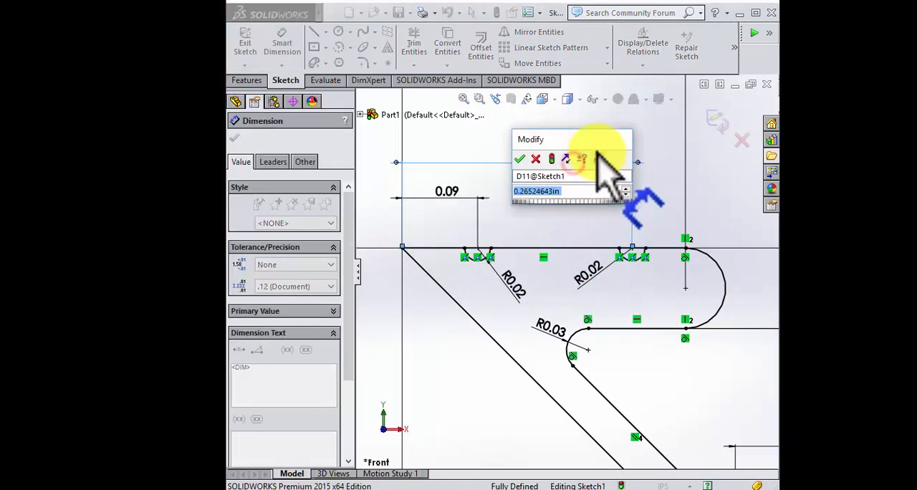
{"action": "type", "text": ".27"}
{"action": "key", "text": "Return"}
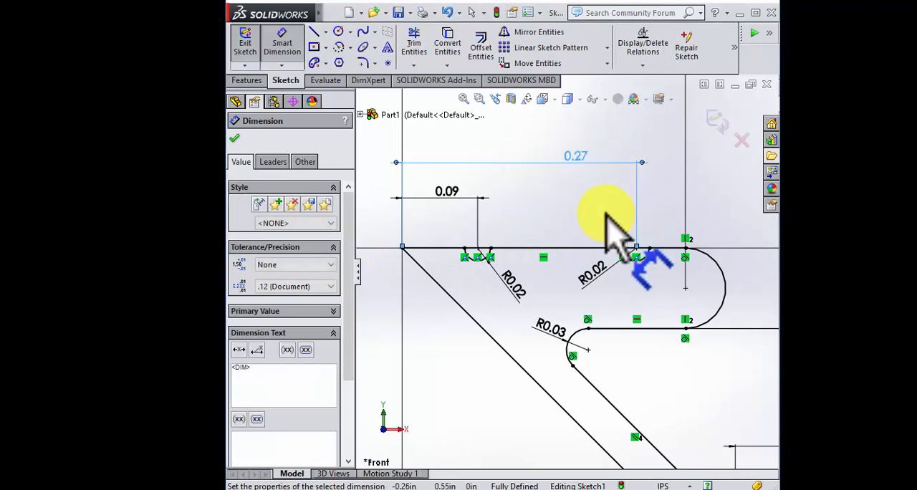
{"action": "key", "text": "Escape"}
Step: Trim away the top line's segments that span the openings of the two half-circle arcs using Power trim
{"action": "scroll", "coordinate": [467, 262], "scroll_direction": "down", "scroll_amount": 2}
{"action": "left_click", "coordinate": [415, 43]}
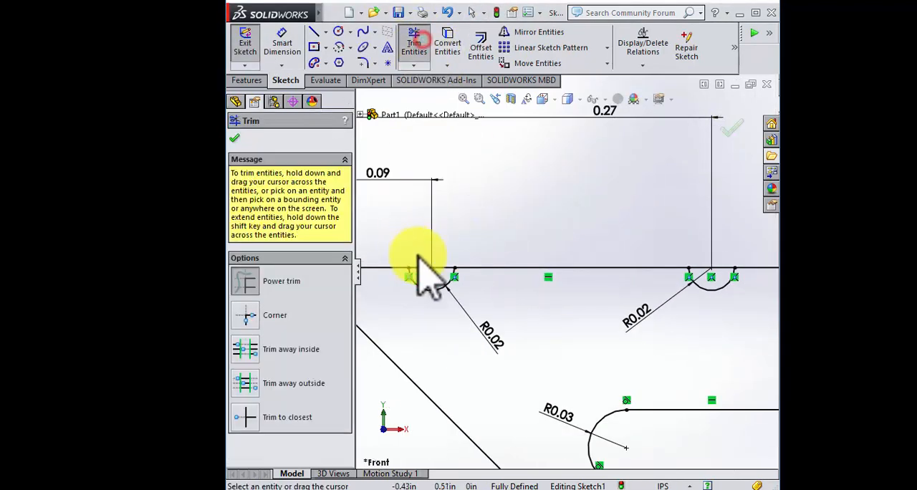
{"action": "scroll", "coordinate": [417, 256], "scroll_direction": "down", "scroll_amount": 2}
{"action": "scroll", "coordinate": [548, 262], "scroll_direction": "up", "scroll_amount": 2}
{"action": "scroll", "coordinate": [716, 282], "scroll_direction": "down", "scroll_amount": 5}
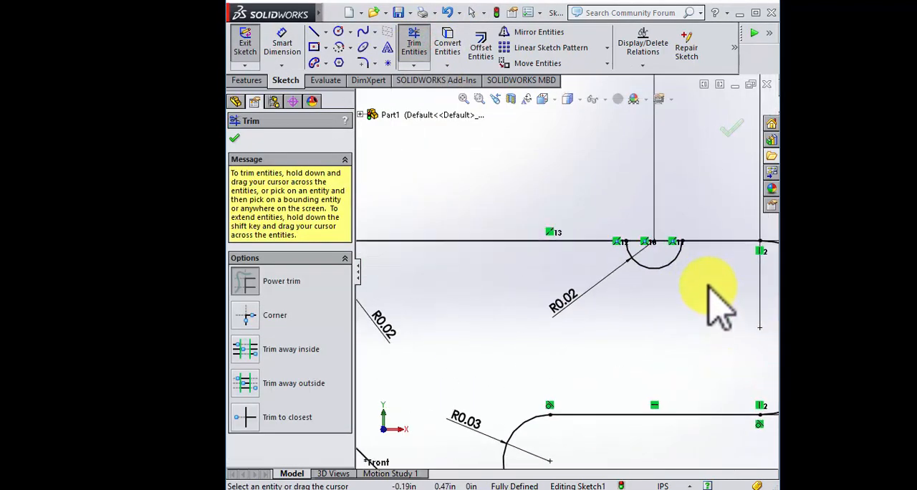
{"action": "left_click_drag", "start_coordinate": [503, 146], "coordinate": [550, 192]}
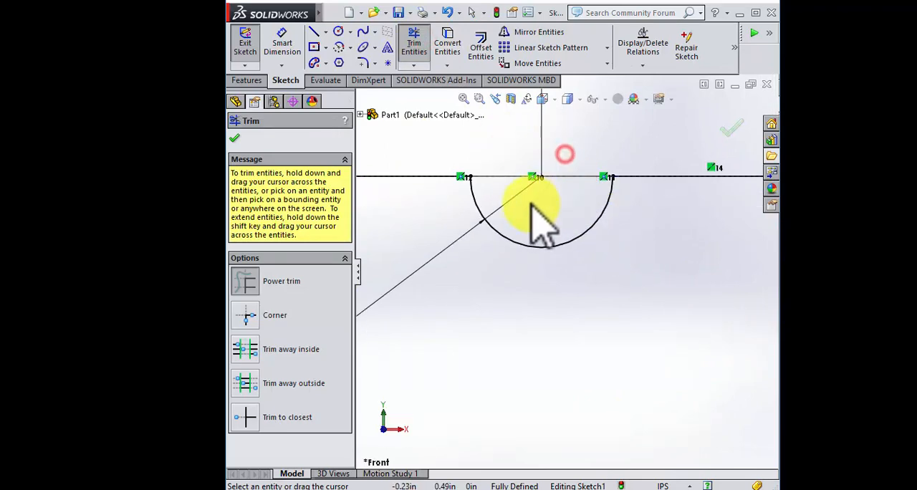
Step: Finish trimming and exit the completed profile sketch
{"action": "scroll", "coordinate": [538, 225], "scroll_direction": "up", "scroll_amount": 5}
{"action": "scroll", "coordinate": [559, 351], "scroll_direction": "down", "scroll_amount": 3}
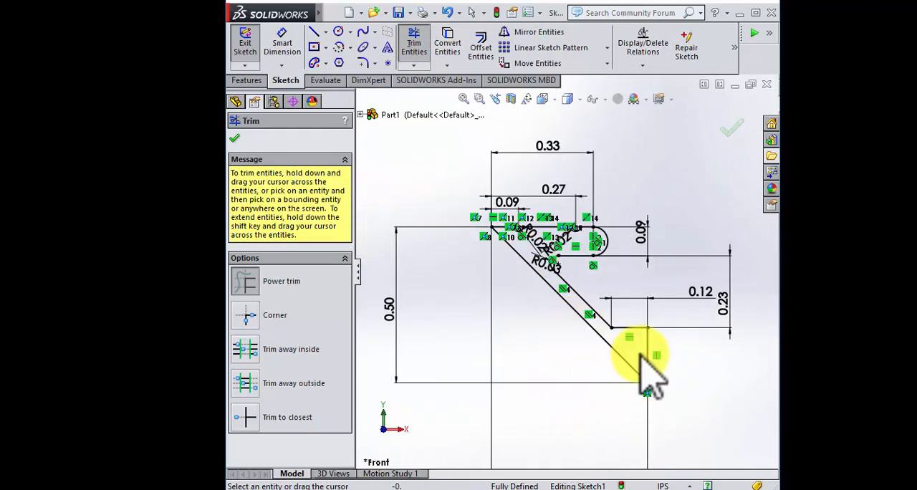
{"action": "scroll", "coordinate": [545, 311], "scroll_direction": "up", "scroll_amount": 3}
{"action": "scroll", "coordinate": [594, 263], "scroll_direction": "down", "scroll_amount": 2}
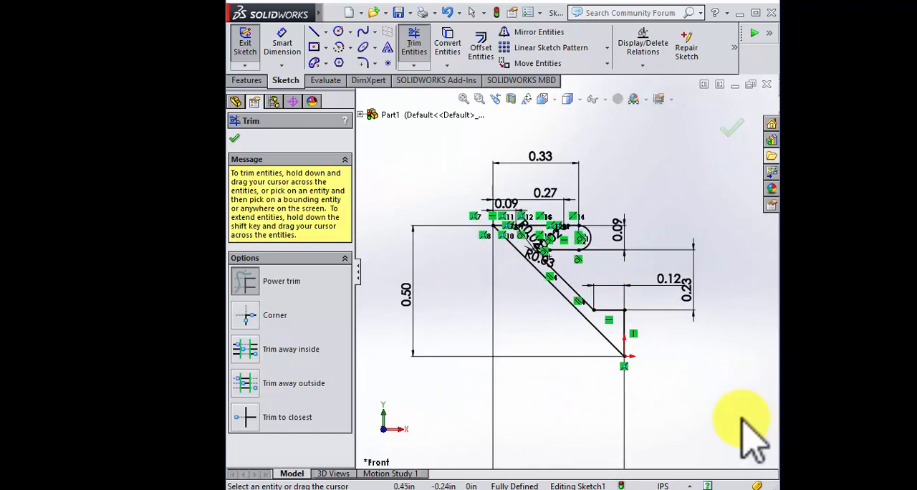
{"action": "left_click_drag", "start_coordinate": [742, 417], "coordinate": [679, 343]}
{"action": "scroll", "coordinate": [679, 343], "scroll_direction": "down", "scroll_amount": 1}
{"action": "left_click", "coordinate": [725, 128]}
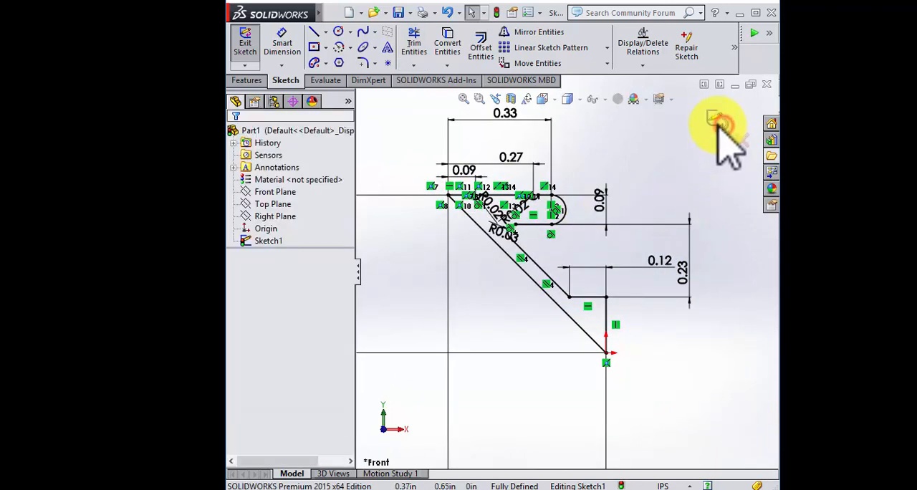
Step: Reopen the profile sketch for editing and set the long diagonal line as the Mirror Entities axis
{"action": "mouse_move", "coordinate": [624, 267]}
{"action": "middle_mouse_down"}
{"action": "mouse_move", "coordinate": [619, 205]}
{"action": "mouse_move", "coordinate": [661, 190]}
{"action": "middle_mouse_up"}
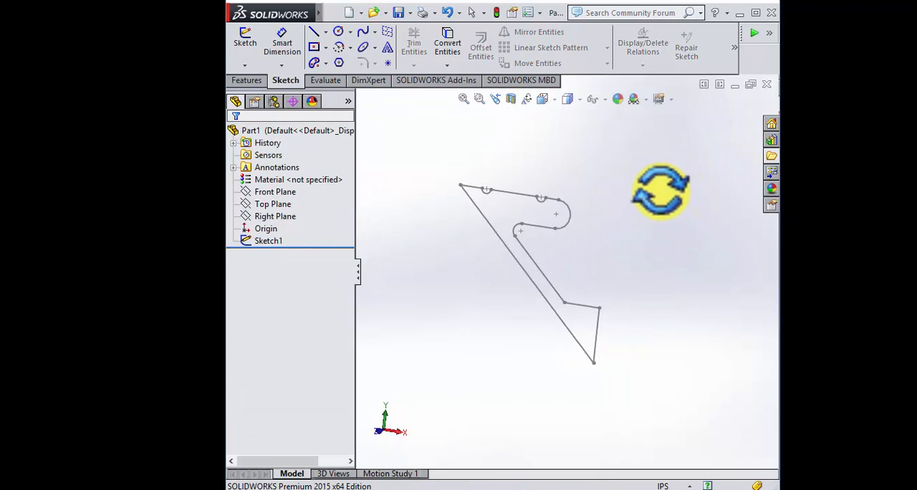
{"action": "left_click", "coordinate": [268, 242]}
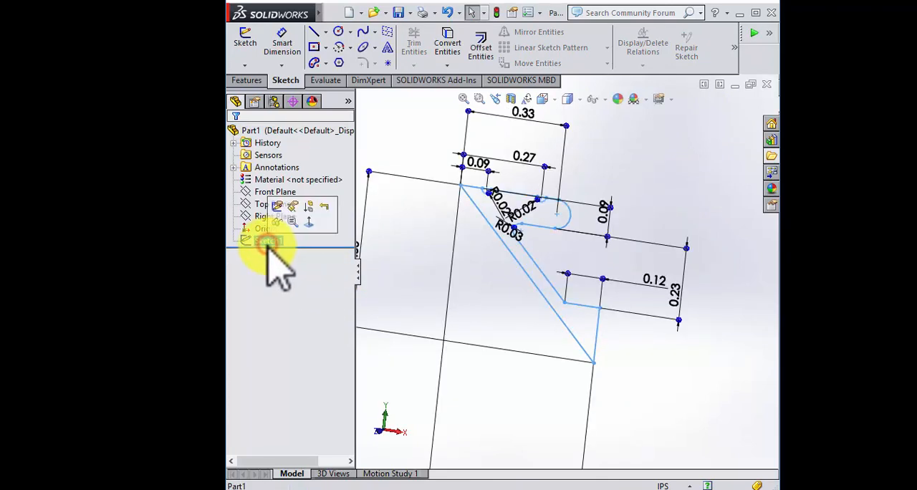
{"action": "left_click", "coordinate": [277, 209]}
{"action": "mouse_move", "coordinate": [501, 301]}
{"action": "middle_mouse_down"}
{"action": "mouse_move", "coordinate": [496, 283]}
{"action": "mouse_move", "coordinate": [501, 305]}
{"action": "middle_mouse_up"}
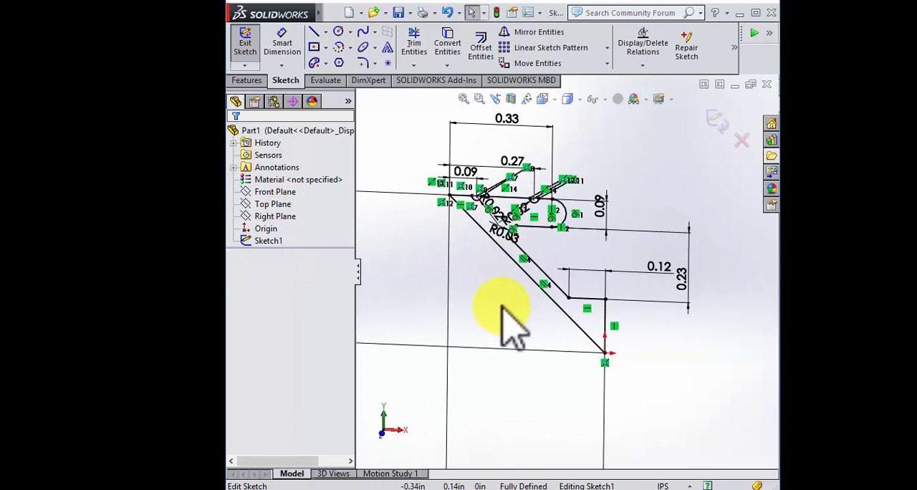
{"action": "left_click", "coordinate": [531, 34]}
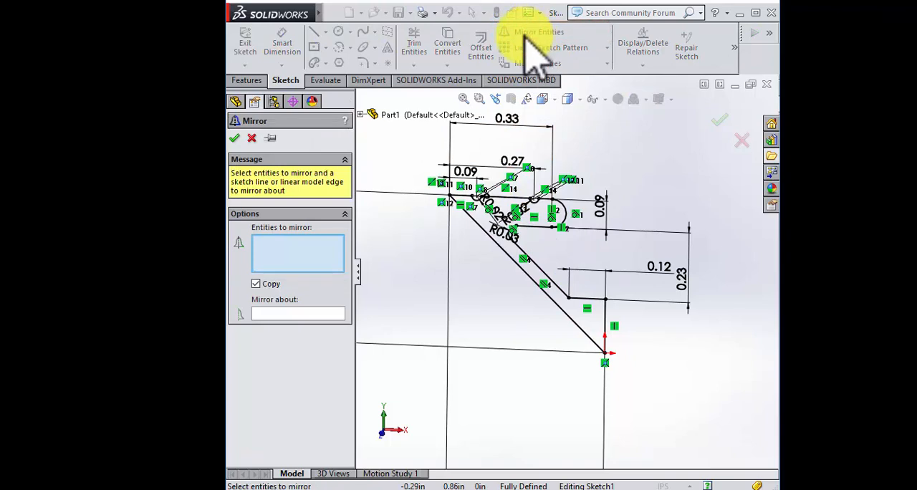
{"action": "left_click", "coordinate": [275, 315]}
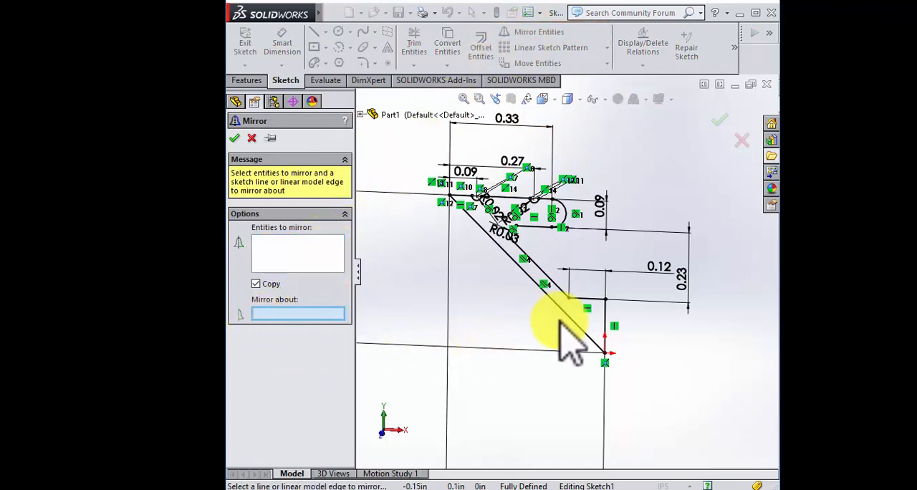
{"action": "left_click", "coordinate": [313, 260]}
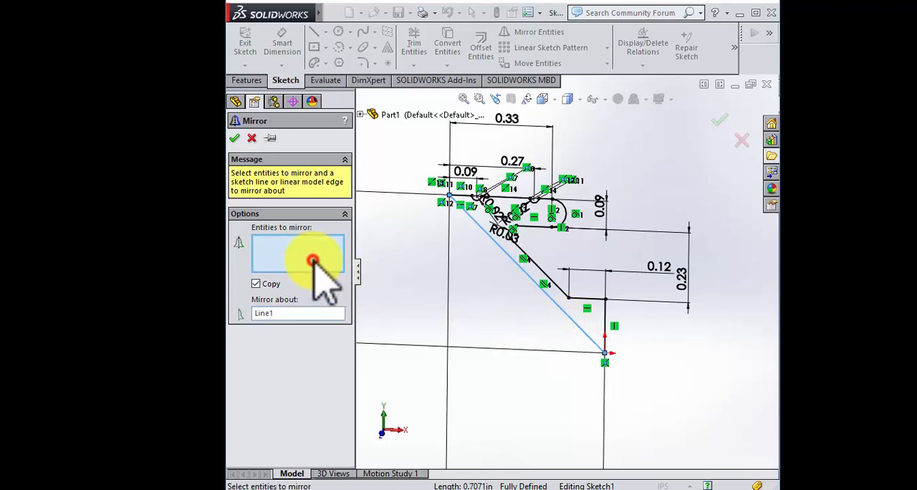
Step: Select the short vertical and horizontal lines, inner diagonal, R0.03 fillet arc, lower horizontal line and large end arc as entities to mirror
{"action": "scroll", "coordinate": [582, 326], "scroll_direction": "down", "scroll_amount": 2}
{"action": "scroll", "coordinate": [542, 294], "scroll_direction": "down", "scroll_amount": 1}
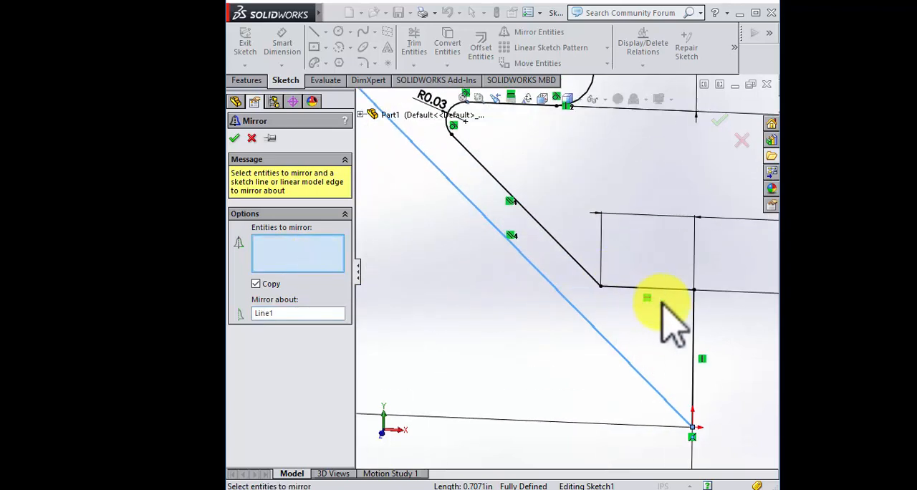
{"action": "left_click", "coordinate": [695, 324]}
{"action": "left_click", "coordinate": [625, 289]}
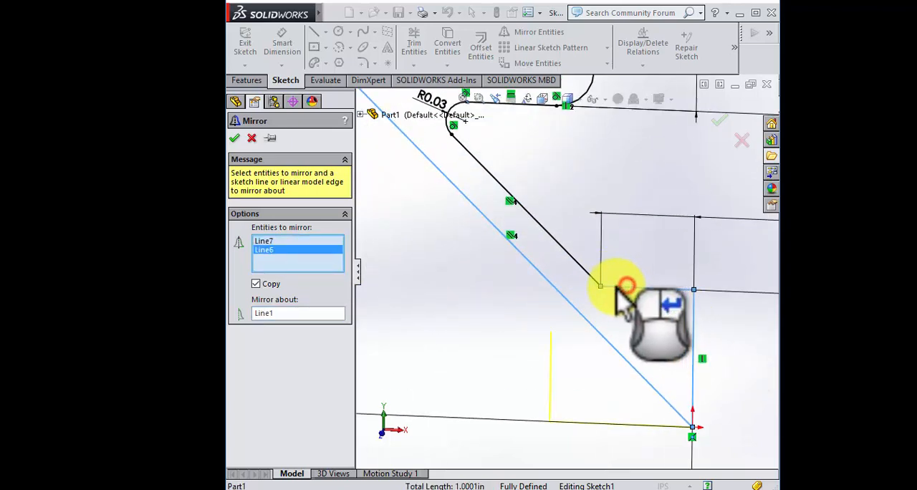
{"action": "left_click", "coordinate": [584, 272]}
{"action": "scroll", "coordinate": [579, 208], "scroll_direction": "down", "scroll_amount": 4}
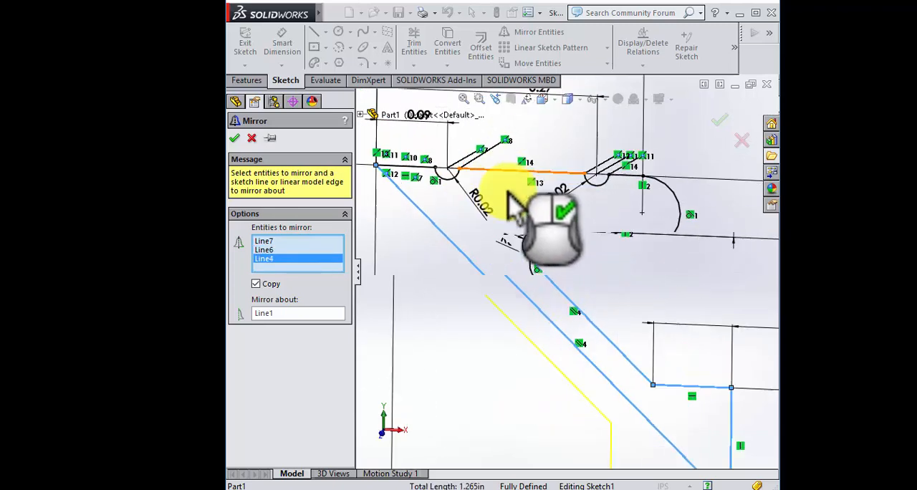
{"action": "left_click", "coordinate": [546, 279]}
{"action": "left_click", "coordinate": [608, 266]}
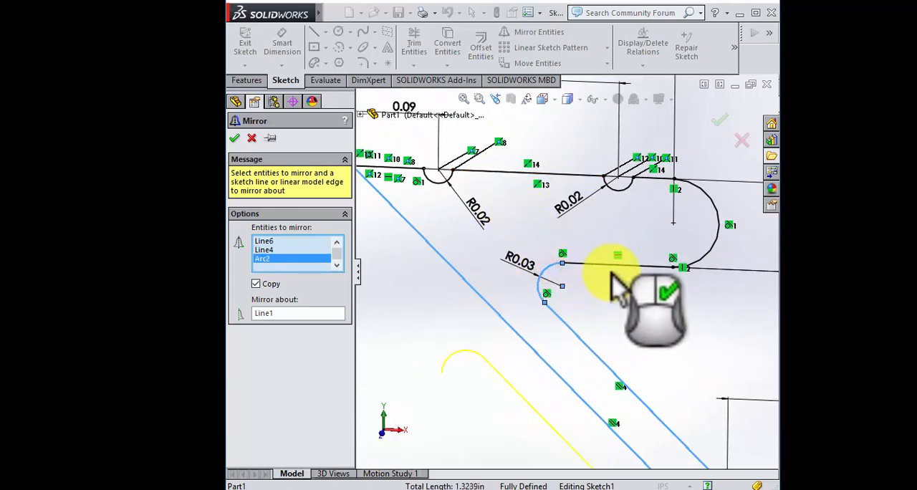
{"action": "left_click", "coordinate": [709, 246]}
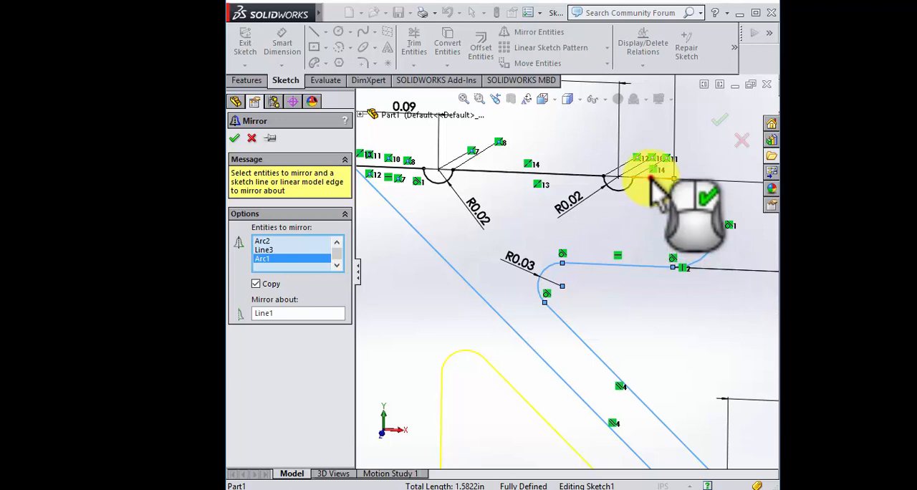
Step: Add the top line's segments and both half-circle arcs to the selection and complete the mirror about the diagonal line
{"action": "left_click", "coordinate": [650, 178]}
{"action": "left_click", "coordinate": [615, 189]}
{"action": "left_click", "coordinate": [567, 176]}
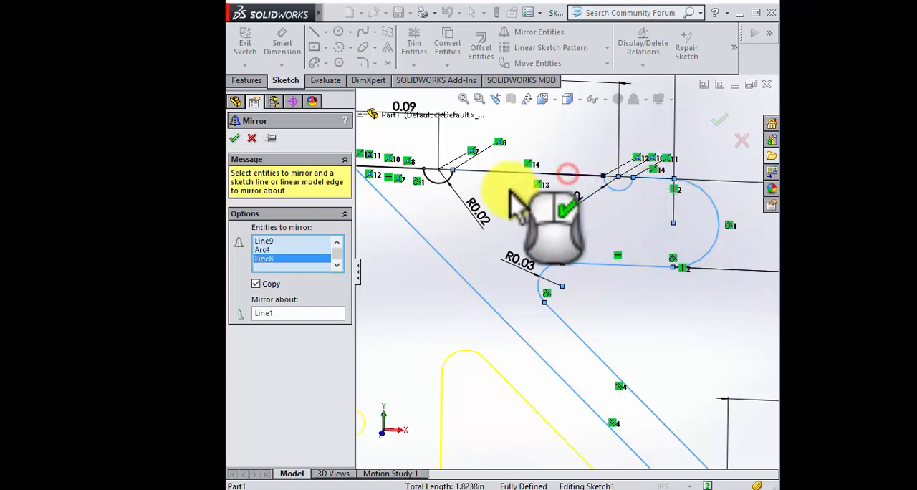
{"action": "scroll", "coordinate": [503, 205], "scroll_direction": "up", "scroll_amount": 3}
{"action": "scroll", "coordinate": [503, 205], "scroll_direction": "down", "scroll_amount": 3}
{"action": "left_click", "coordinate": [523, 286]}
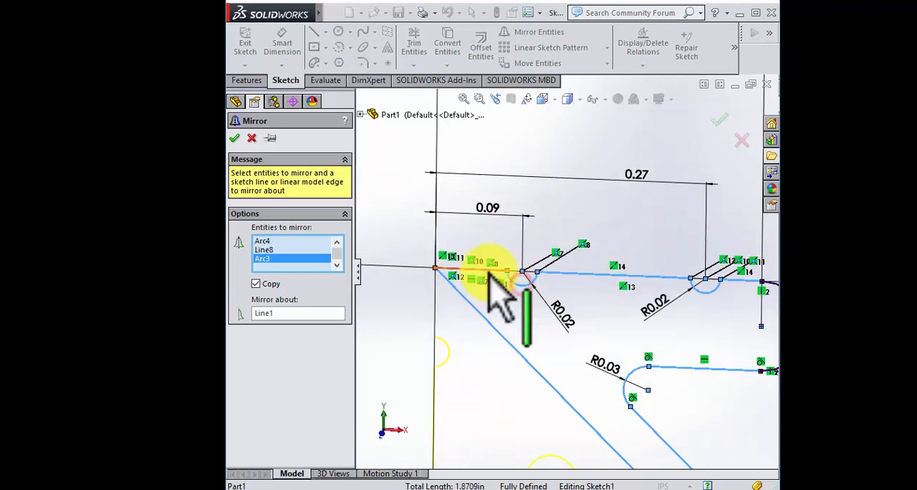
{"action": "left_click", "coordinate": [489, 272]}
{"action": "scroll", "coordinate": [489, 275], "scroll_direction": "up", "scroll_amount": 5}
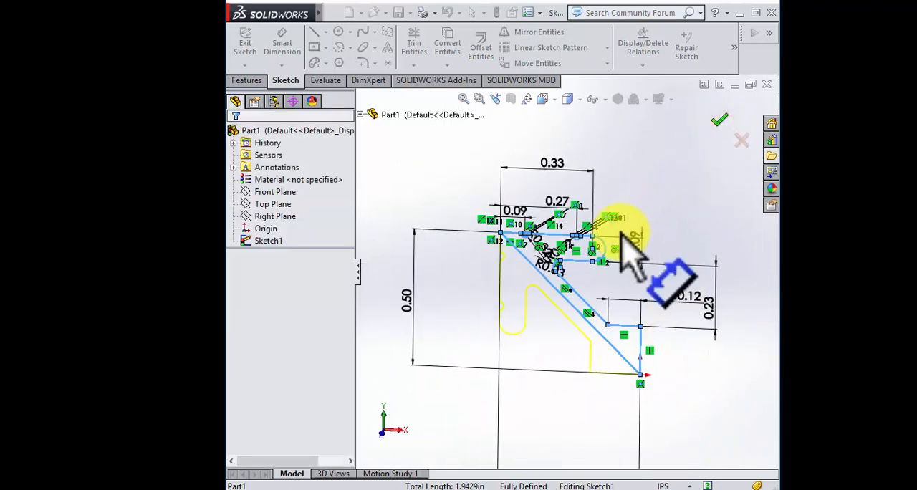
Step: Convert the long diagonal mirror line to construction geometry and exit the sketch
{"action": "scroll", "coordinate": [611, 322], "scroll_direction": "up", "scroll_amount": 2}
{"action": "scroll", "coordinate": [590, 325], "scroll_direction": "down", "scroll_amount": 6}
{"action": "scroll", "coordinate": [509, 303], "scroll_direction": "down", "scroll_amount": 3}
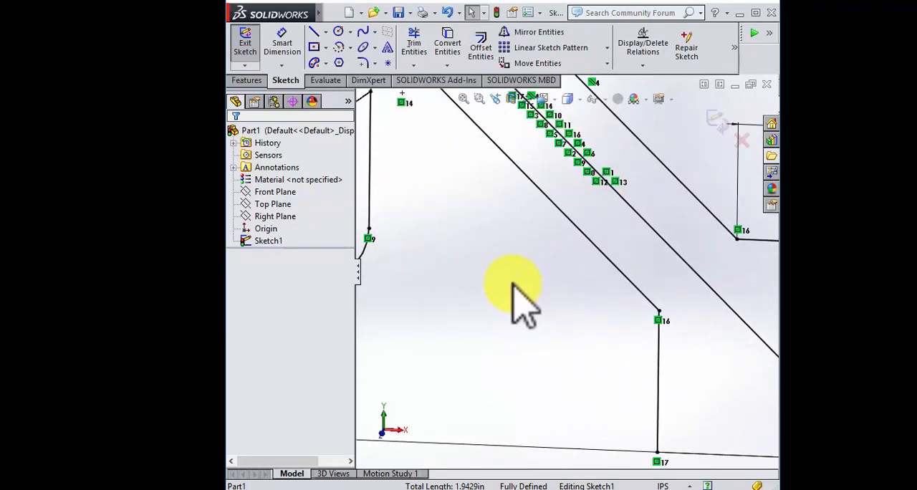
{"action": "scroll", "coordinate": [566, 303], "scroll_direction": "up", "scroll_amount": 5}
{"action": "scroll", "coordinate": [573, 171], "scroll_direction": "down", "scroll_amount": 5}
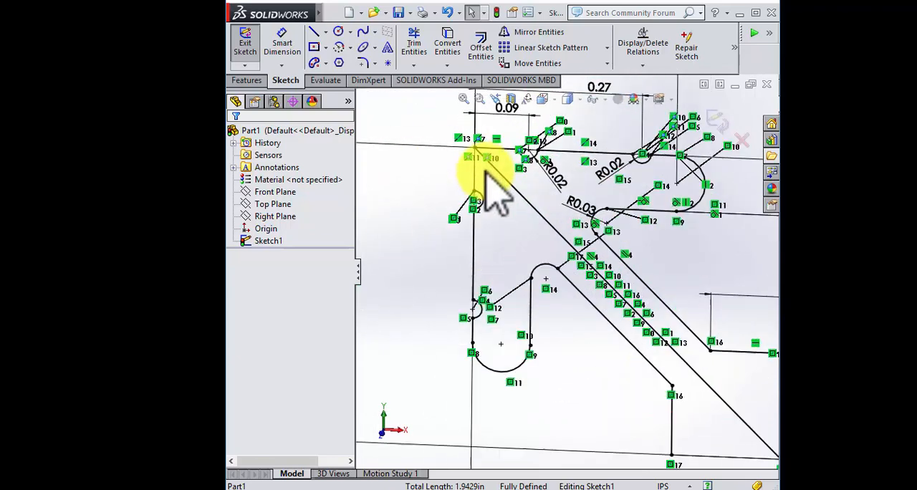
{"action": "scroll", "coordinate": [685, 303], "scroll_direction": "up", "scroll_amount": 6}
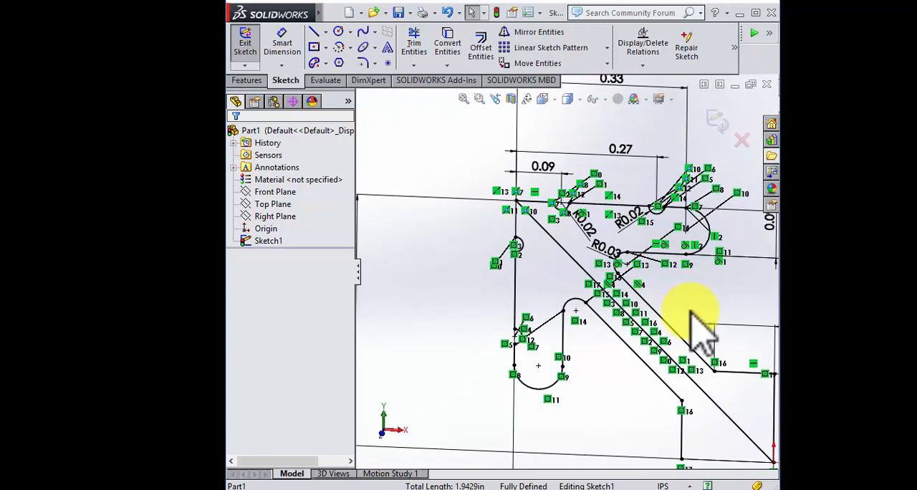
{"action": "scroll", "coordinate": [596, 347], "scroll_direction": "down", "scroll_amount": 3}
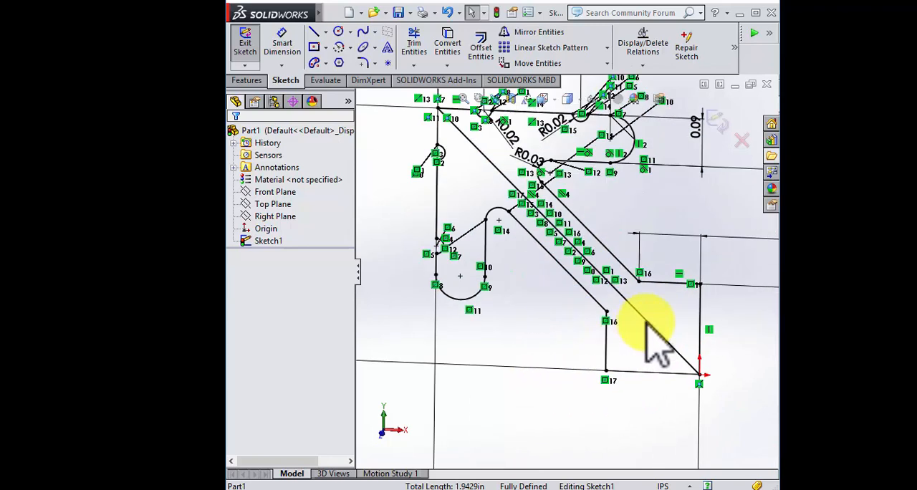
{"action": "left_click", "coordinate": [652, 326]}
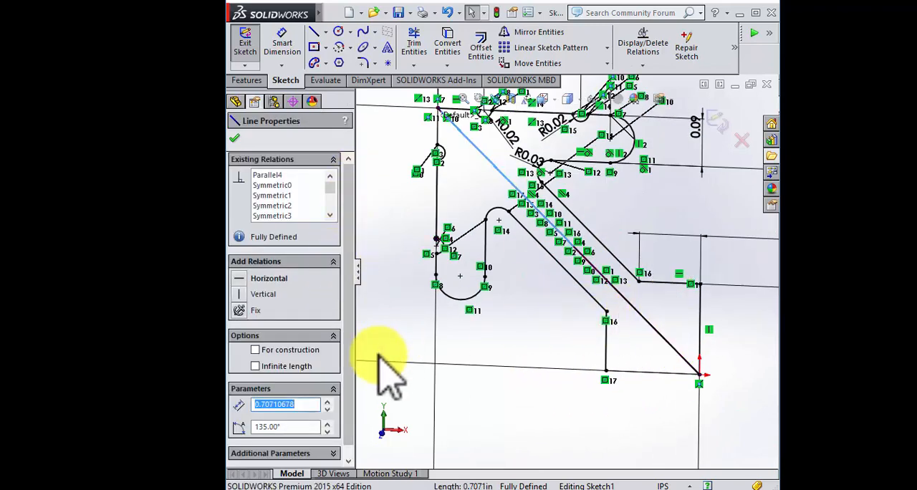
{"action": "left_click", "coordinate": [257, 349]}
{"action": "left_click", "coordinate": [543, 406]}
{"action": "scroll", "coordinate": [542, 406], "scroll_direction": "up", "scroll_amount": 5}
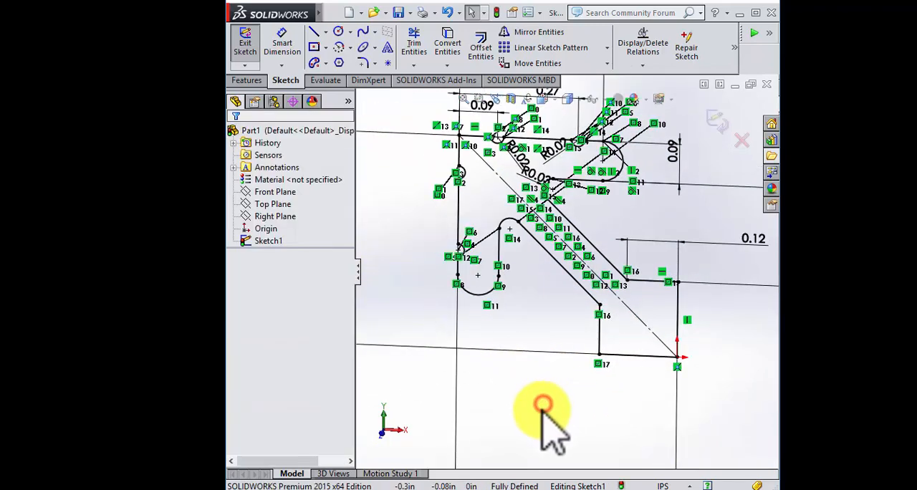
{"action": "scroll", "coordinate": [607, 308], "scroll_direction": "down", "scroll_amount": 2}
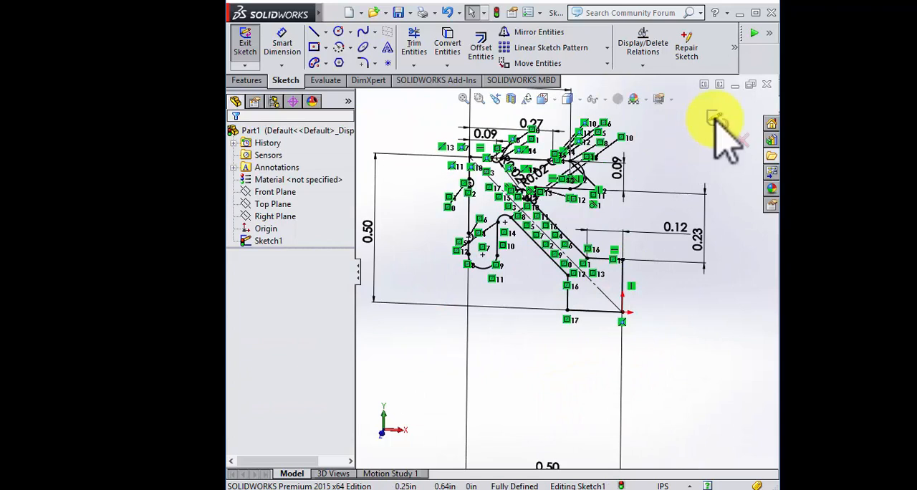
{"action": "left_click", "coordinate": [716, 119]}
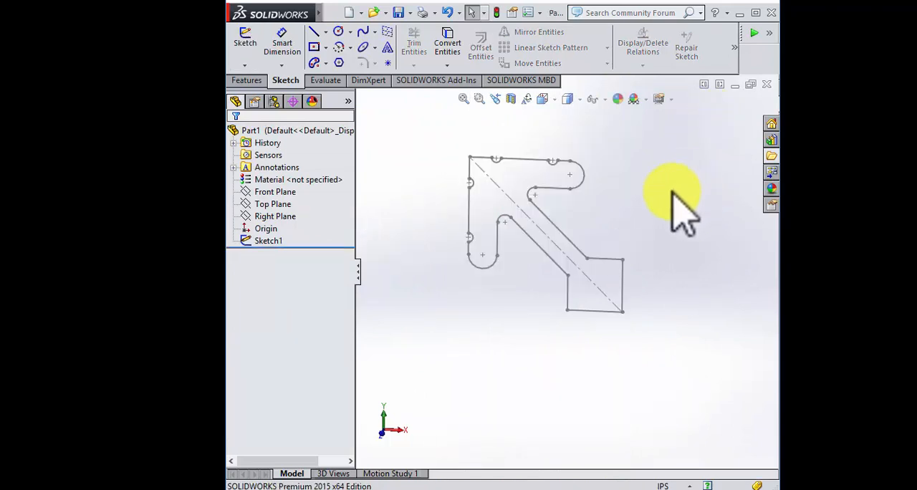
Step: Reopen the sketch and convert the short vertical line rising from the origin to construction geometry
{"action": "mouse_move", "coordinate": [593, 228]}
{"action": "middle_mouse_down"}
{"action": "mouse_move", "coordinate": [549, 246]}
{"action": "mouse_move", "coordinate": [537, 204]}
{"action": "mouse_move", "coordinate": [631, 276]}
{"action": "mouse_move", "coordinate": [602, 239]}
{"action": "mouse_move", "coordinate": [581, 238]}
{"action": "middle_mouse_up"}
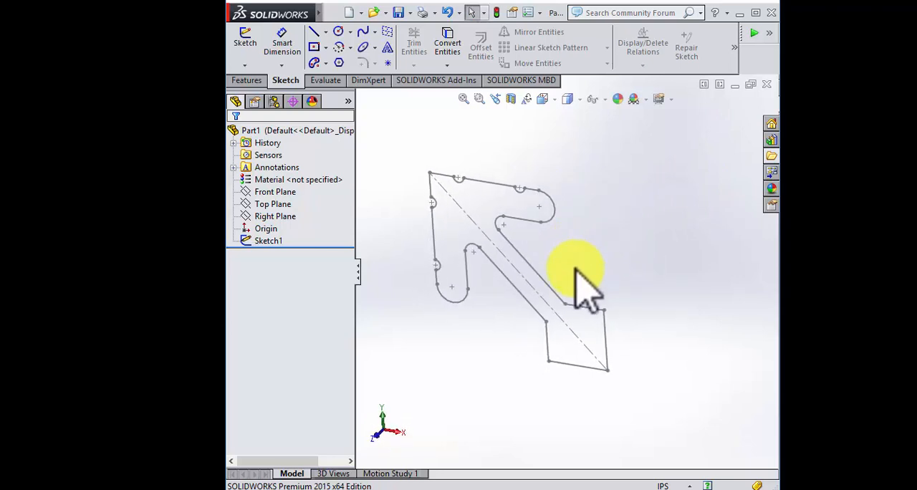
{"action": "left_click", "coordinate": [272, 243]}
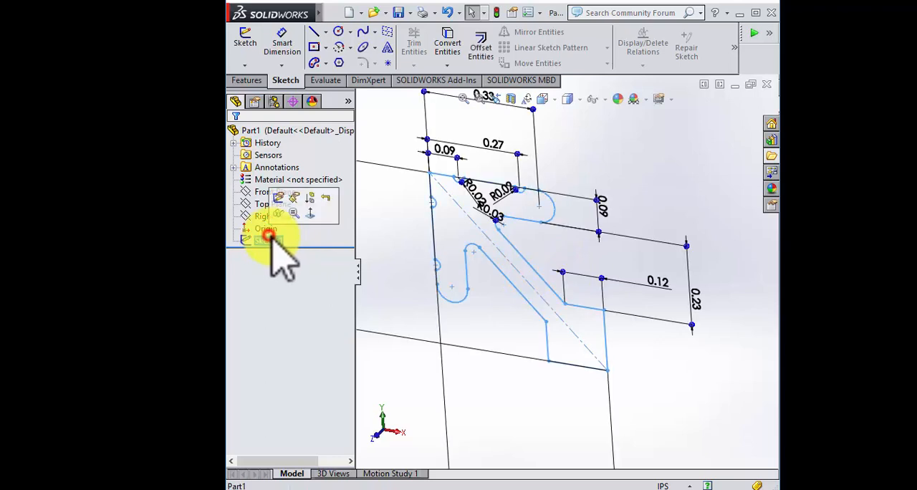
{"action": "left_click", "coordinate": [275, 200]}
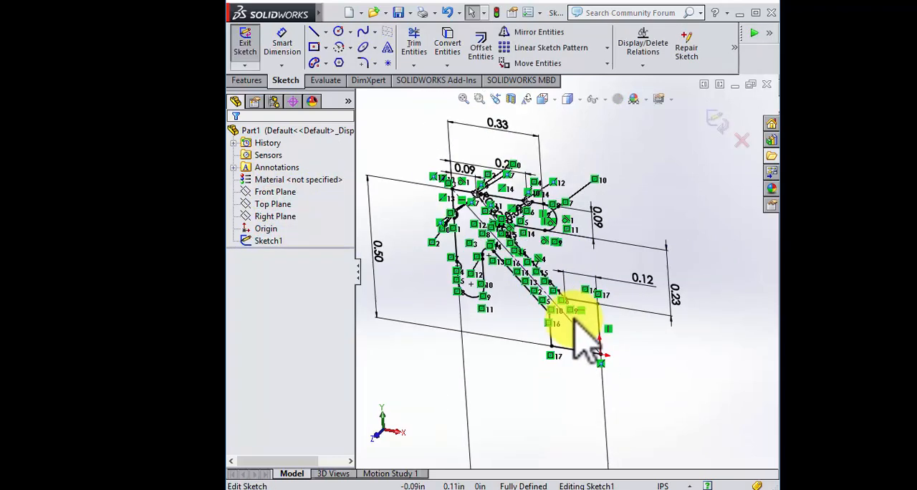
{"action": "scroll", "coordinate": [616, 344], "scroll_direction": "down", "scroll_amount": 4}
{"action": "left_click", "coordinate": [605, 293]}
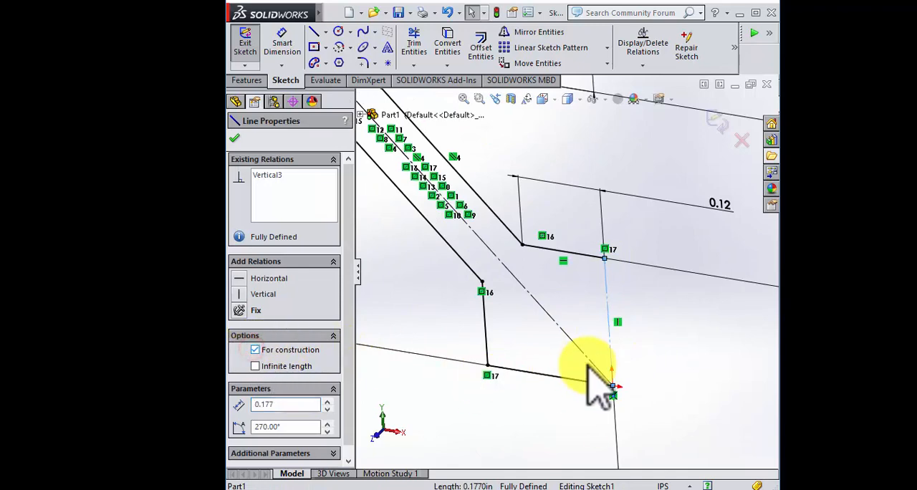
{"action": "scroll", "coordinate": [587, 359], "scroll_direction": "up", "scroll_amount": 6}
{"action": "scroll", "coordinate": [492, 285], "scroll_direction": "down", "scroll_amount": 1}
{"action": "mouse_move", "coordinate": [492, 290]}
{"action": "middle_mouse_down"}
{"action": "mouse_move", "coordinate": [509, 330]}
{"action": "mouse_move", "coordinate": [502, 337]}
{"action": "middle_mouse_up"}
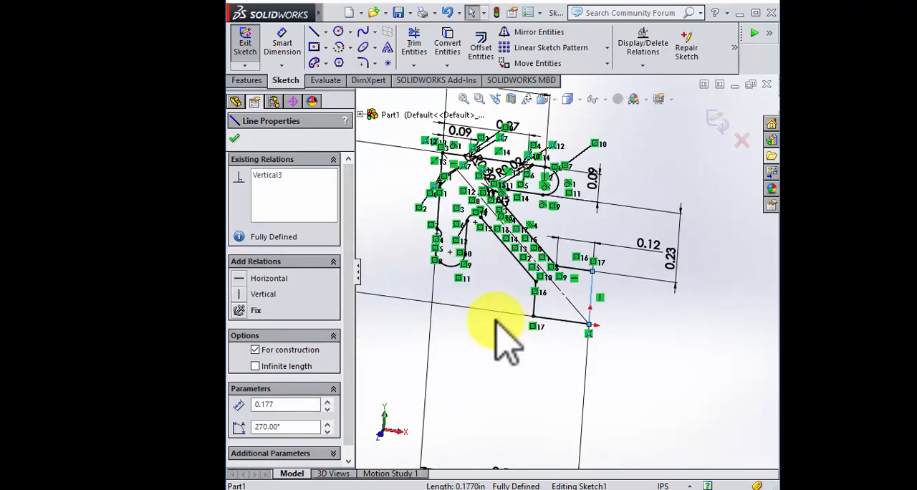
Step: Start mirroring entities, remove the preselected vertical line from the entities and set it as the mirror axis
{"action": "left_click", "coordinate": [539, 31]}
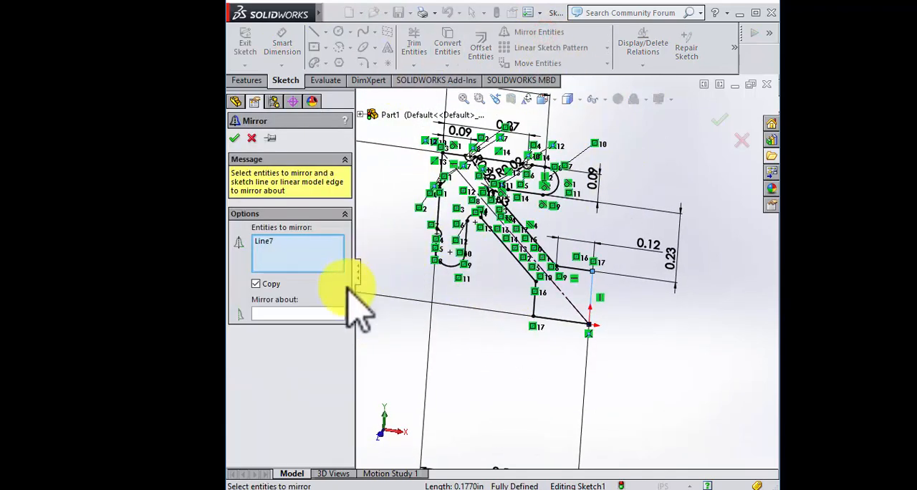
{"action": "left_click", "coordinate": [263, 241]}
{"action": "key", "text": "Delete"}
{"action": "left_click", "coordinate": [280, 313]}
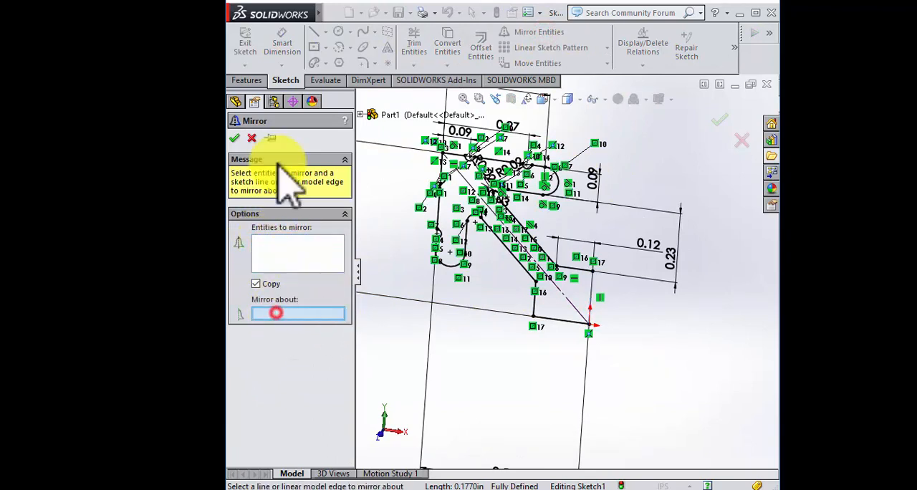
{"action": "left_click", "coordinate": [592, 298]}
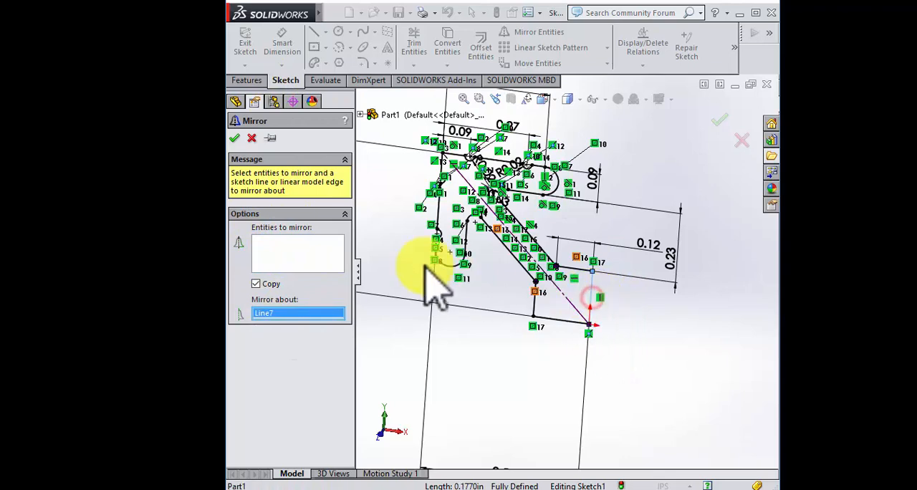
{"action": "left_click", "coordinate": [279, 262]}
Step: Select the slotted half profile on one side of the vertical construction line as the entities to mirror
{"action": "scroll", "coordinate": [616, 307], "scroll_direction": "up", "scroll_amount": 5}
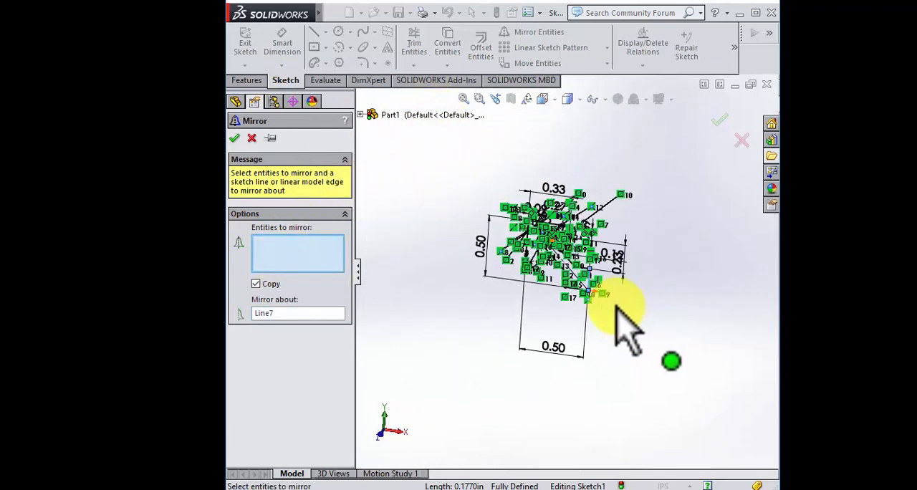
{"action": "scroll", "coordinate": [512, 198], "scroll_direction": "down", "scroll_amount": 5}
{"action": "scroll", "coordinate": [559, 286], "scroll_direction": "up", "scroll_amount": 3}
{"action": "scroll", "coordinate": [579, 290], "scroll_direction": "down", "scroll_amount": 3}
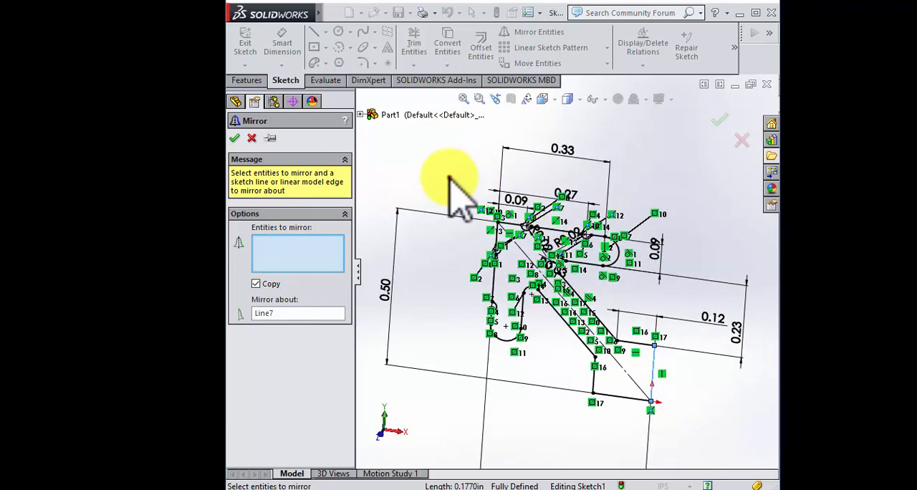
{"action": "mouse_move", "coordinate": [450, 177]}
{"action": "left_mouse_down"}
{"action": "mouse_move", "coordinate": [600, 351]}
{"action": "mouse_move", "coordinate": [643, 437]}
{"action": "left_mouse_up"}
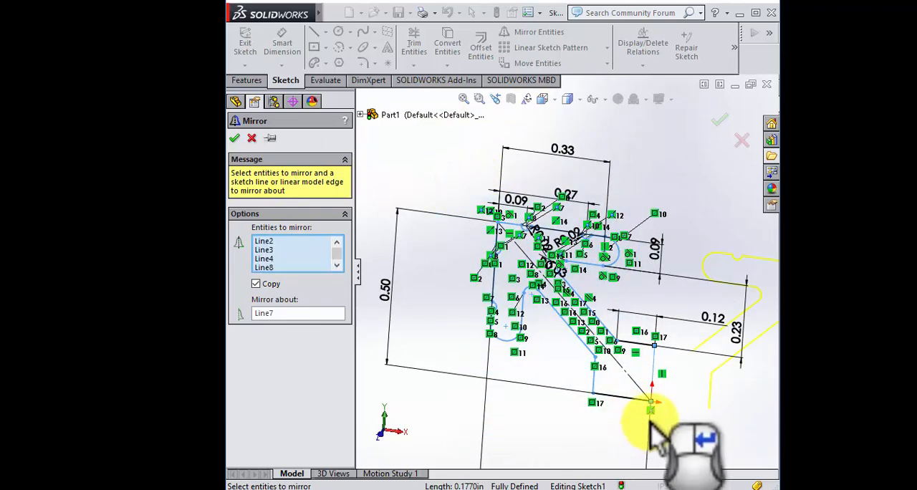
Step: Add the two short lines ending at the vertical construction line and complete the mirror about that line
{"action": "scroll", "coordinate": [658, 436], "scroll_direction": "down", "scroll_amount": 3}
{"action": "left_click", "coordinate": [606, 276]}
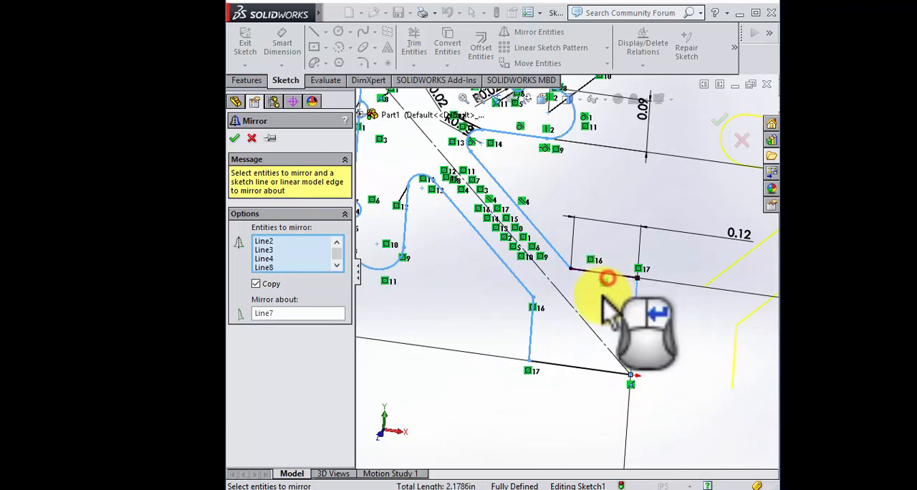
{"action": "left_click", "coordinate": [567, 366]}
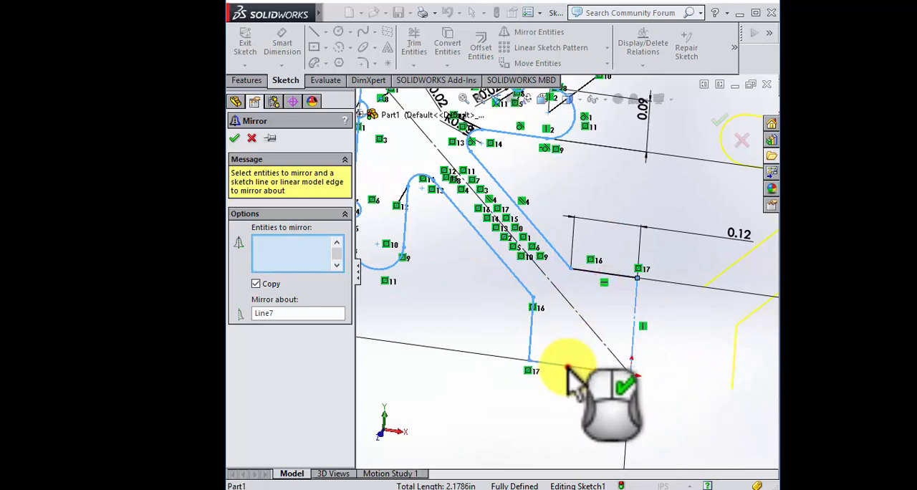
{"action": "left_click", "coordinate": [589, 271]}
{"action": "scroll", "coordinate": [661, 224], "scroll_direction": "up", "scroll_amount": 5}
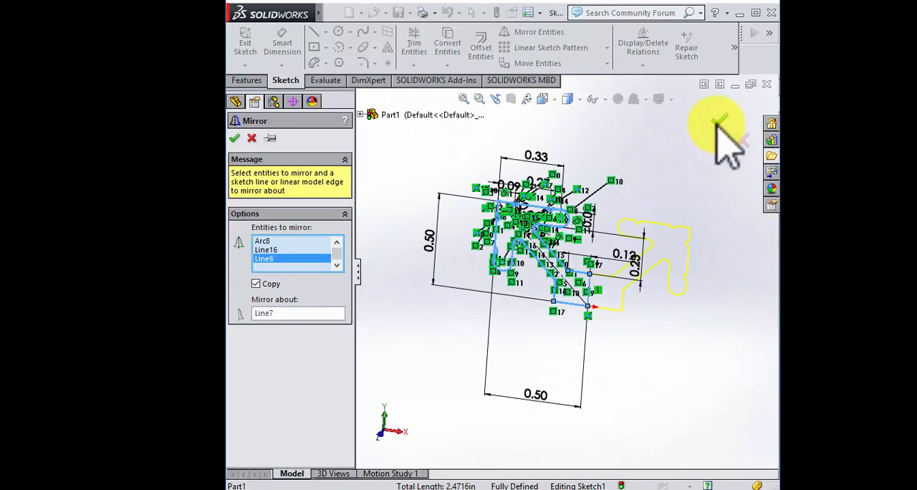
{"action": "key", "text": "Return"}
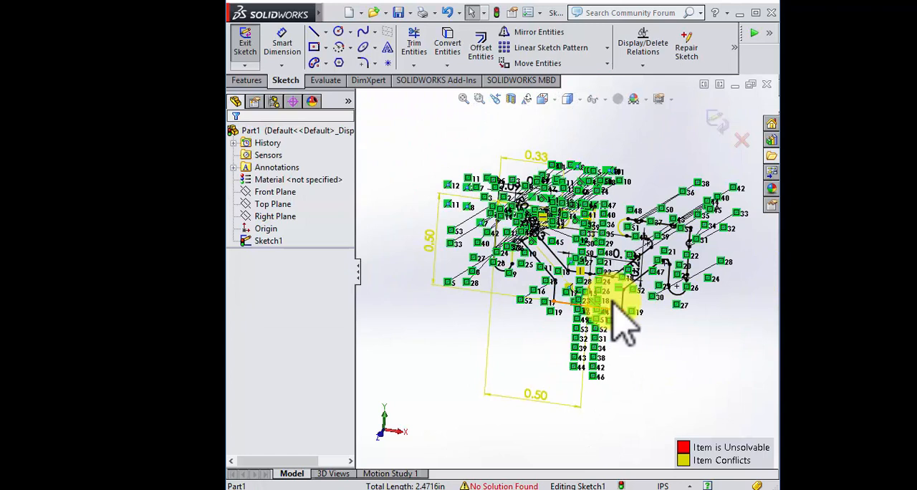
Step: Exit the profile sketch and dismiss the sketch error report
{"action": "left_click", "coordinate": [719, 120]}
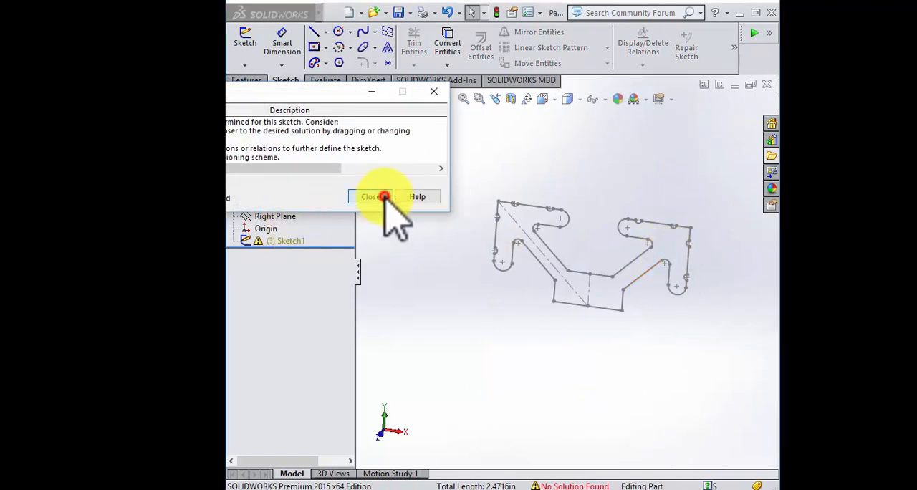
{"action": "left_click", "coordinate": [385, 197]}
{"action": "scroll", "coordinate": [589, 327], "scroll_direction": "down", "scroll_amount": 4}
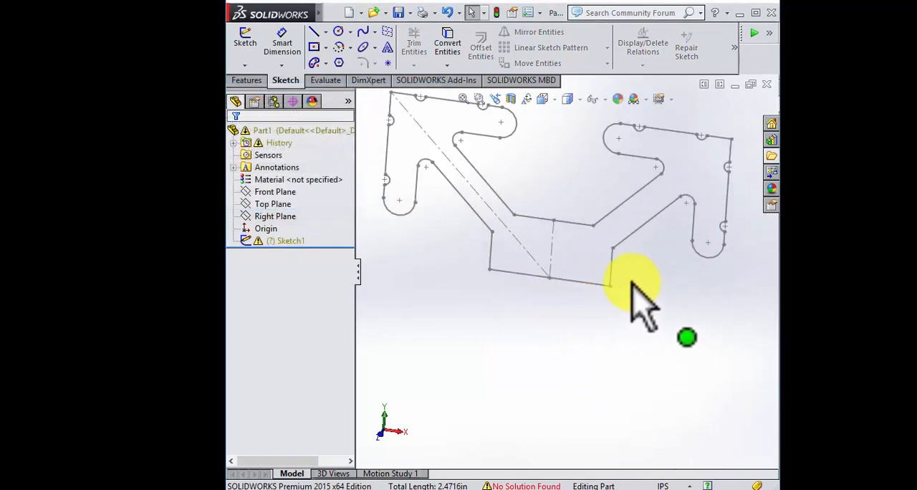
{"action": "middle_click_drag", "start_coordinate": [627, 285], "coordinate": [610, 283]}
{"action": "scroll", "coordinate": [611, 283], "scroll_direction": "up", "scroll_amount": 4}
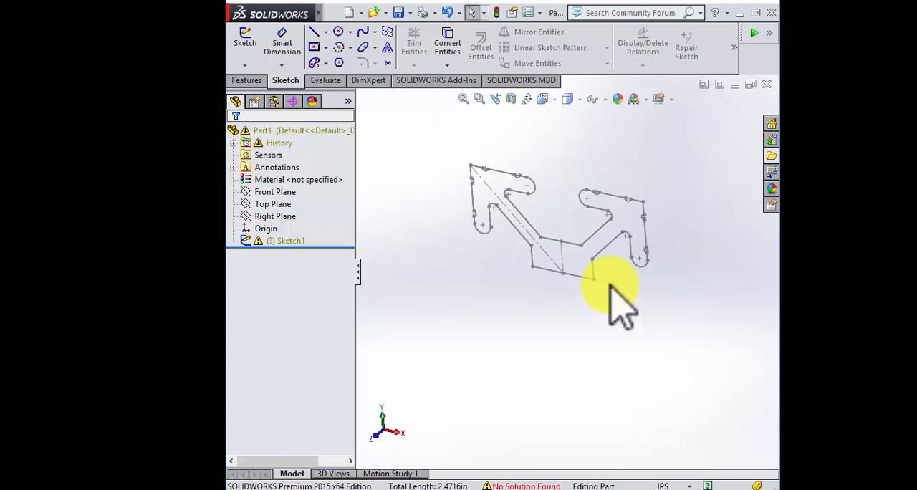
{"action": "scroll", "coordinate": [571, 213], "scroll_direction": "down", "scroll_amount": 2}
Step: Extrude the closed profile contour as a boss with the Mid Plane end condition and a depth of 144 in
{"action": "left_click", "coordinate": [250, 80]}
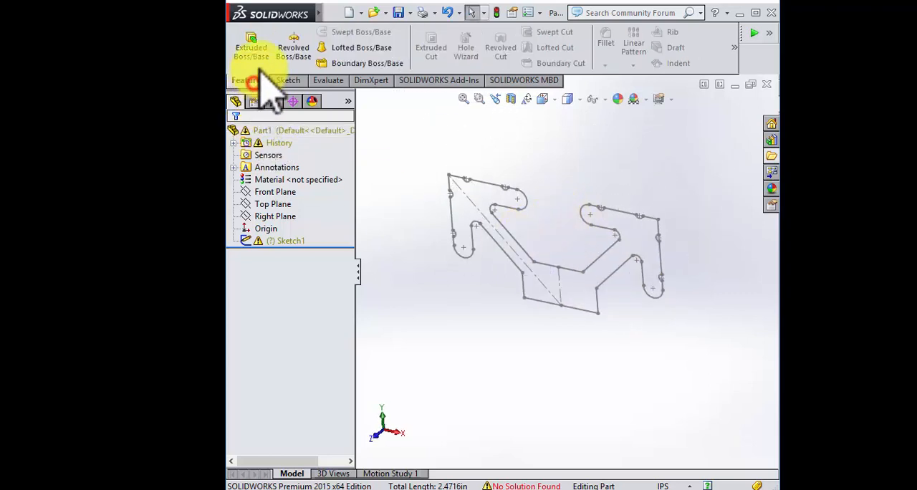
{"action": "left_click", "coordinate": [258, 52]}
{"action": "left_click", "coordinate": [491, 184]}
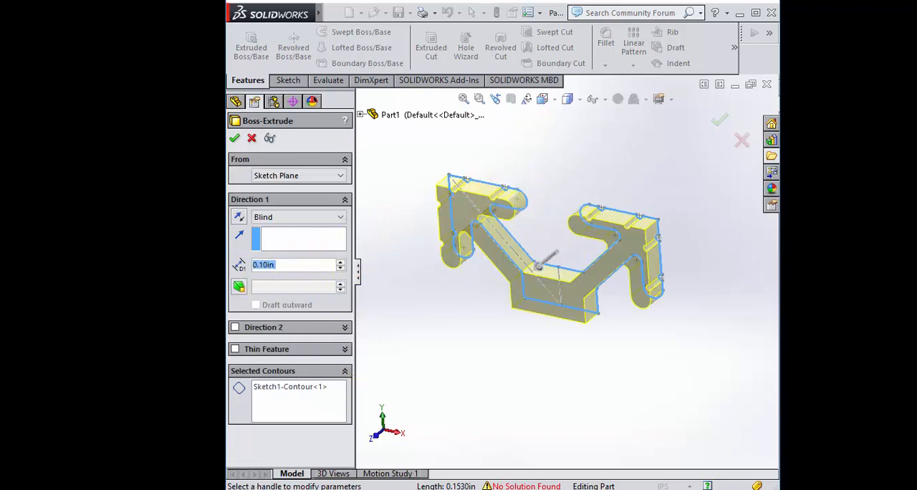
{"action": "left_click", "coordinate": [310, 216]}
{"action": "left_click", "coordinate": [313, 274]}
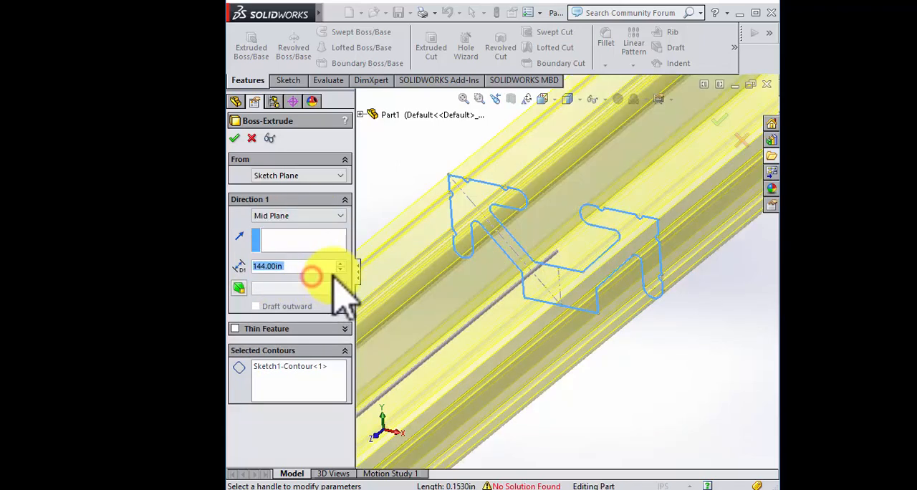
{"action": "scroll", "coordinate": [447, 236], "scroll_direction": "up", "scroll_amount": 6}
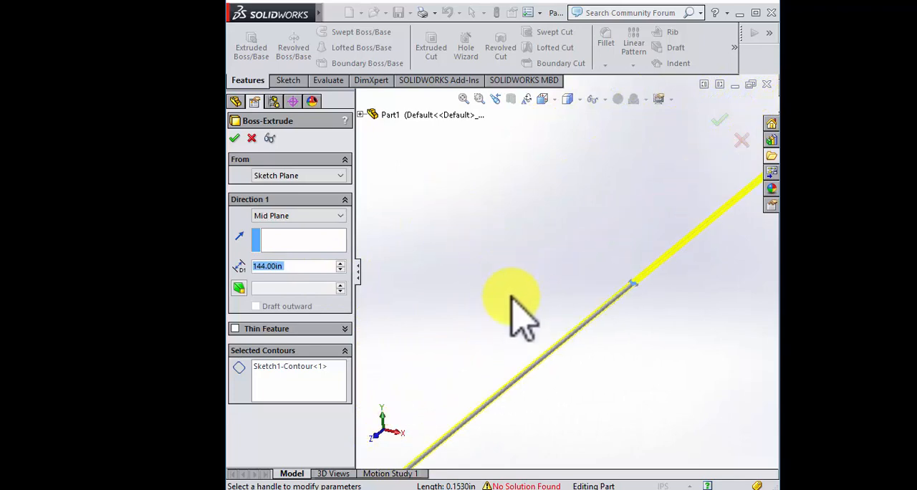
{"action": "scroll", "coordinate": [630, 272], "scroll_direction": "down", "scroll_amount": 8}
{"action": "scroll", "coordinate": [485, 192], "scroll_direction": "up", "scroll_amount": 6}
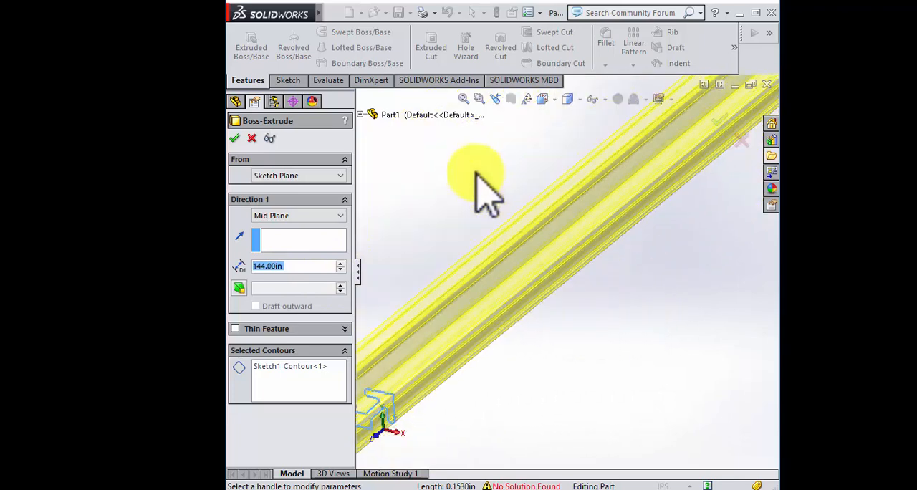
{"action": "scroll", "coordinate": [533, 272], "scroll_direction": "up", "scroll_amount": 3}
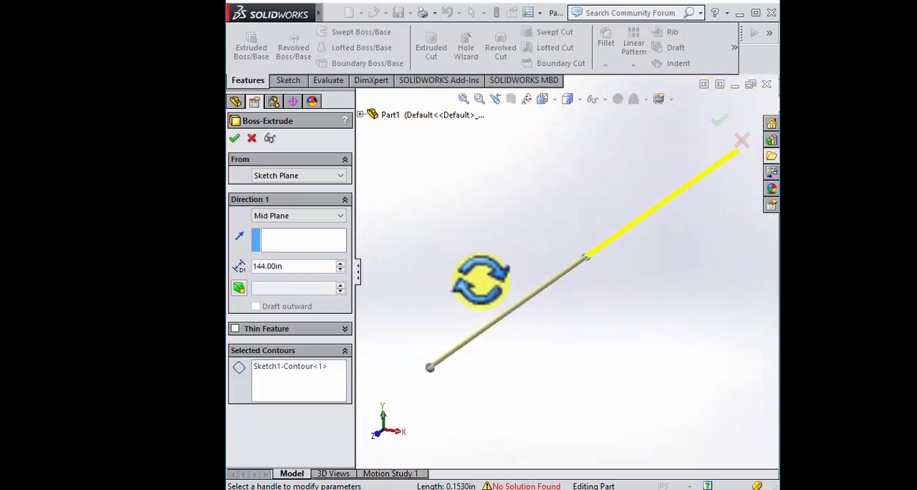
{"action": "middle_click_drag", "start_coordinate": [486, 276], "coordinate": [485, 287]}
{"action": "scroll", "coordinate": [620, 274], "scroll_direction": "down", "scroll_amount": 3}
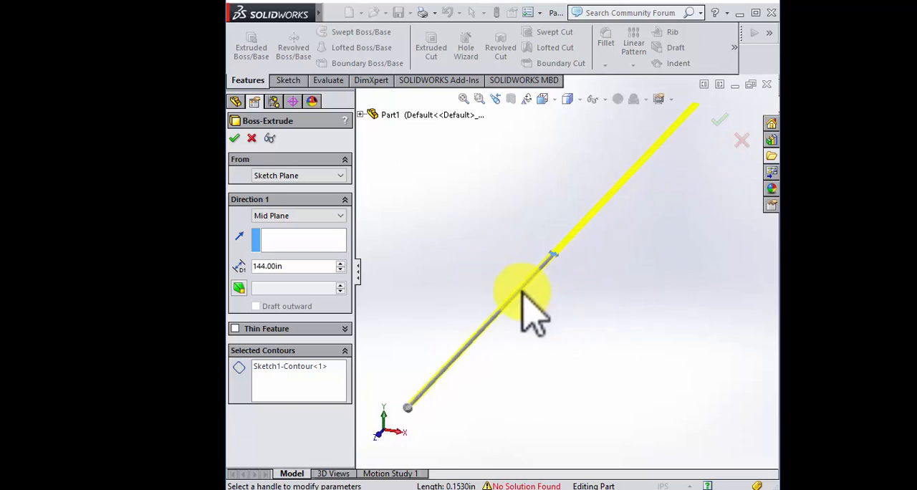
{"action": "left_click", "coordinate": [718, 122]}
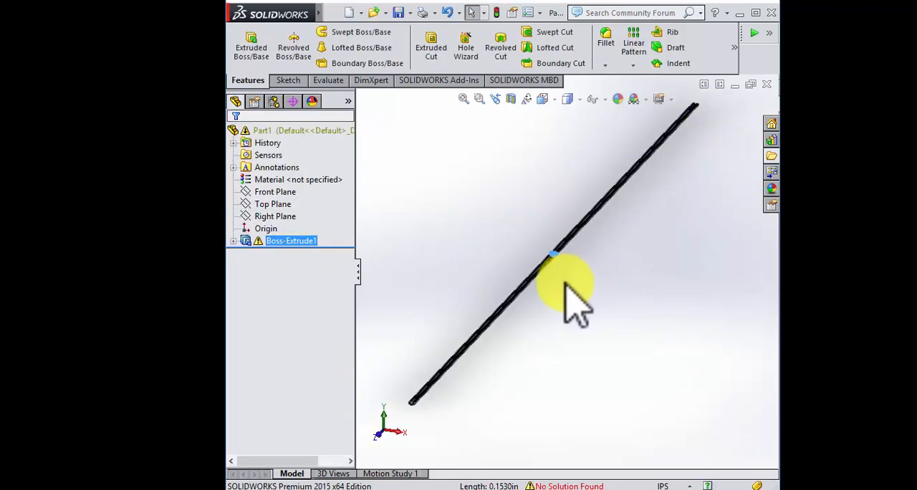
Step: Mirror the extruded boss about the flat long face on the underside of its central web
{"action": "scroll", "coordinate": [434, 269], "scroll_direction": "down", "scroll_amount": 8}
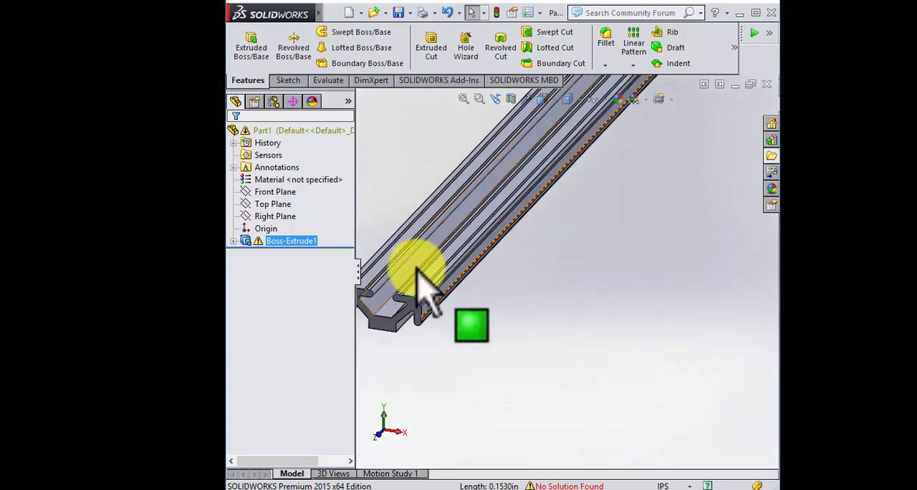
{"action": "middle_click_drag", "start_coordinate": [423, 295], "coordinate": [668, 185]}
{"action": "middle_click_drag", "start_coordinate": [494, 316], "coordinate": [600, 132]}
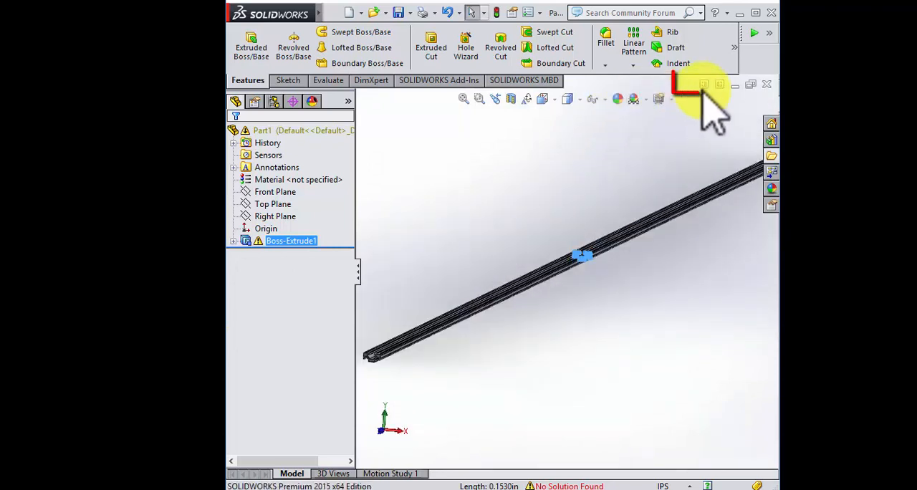
{"action": "left_click", "coordinate": [732, 52]}
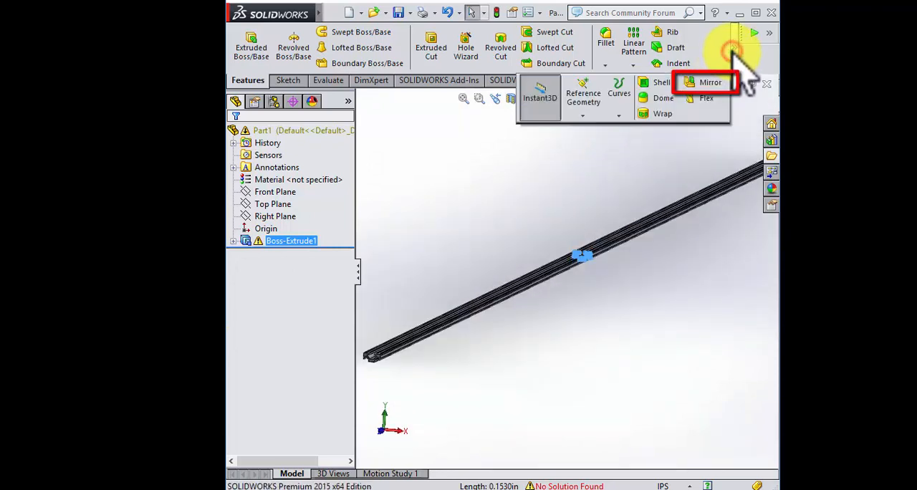
{"action": "left_click", "coordinate": [708, 83]}
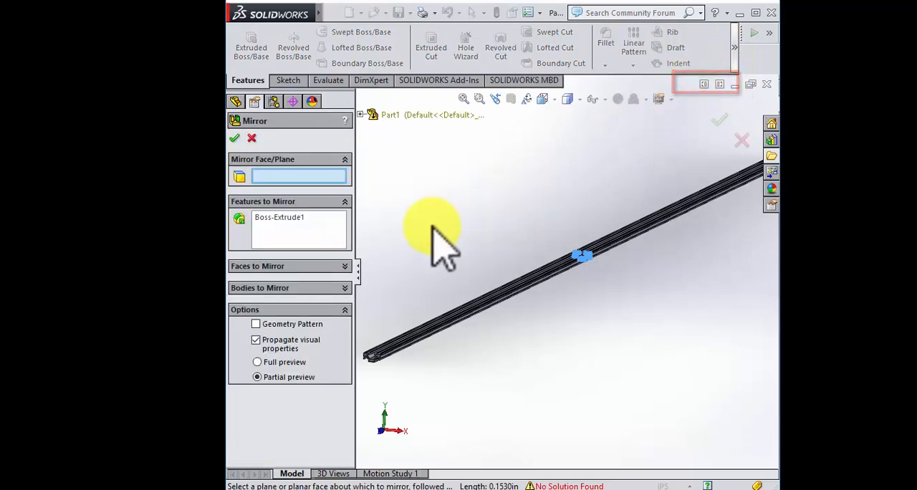
{"action": "middle_click_drag", "start_coordinate": [432, 228], "coordinate": [430, 201]}
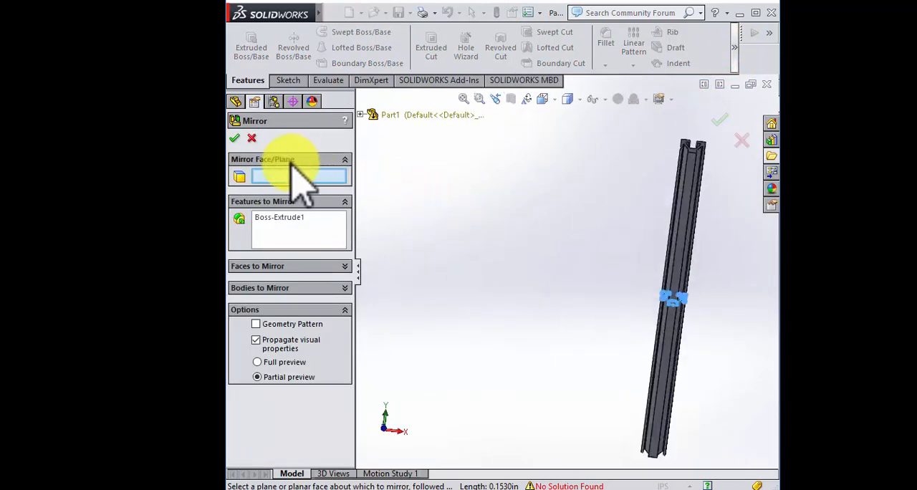
{"action": "scroll", "coordinate": [661, 178], "scroll_direction": "down", "scroll_amount": 5}
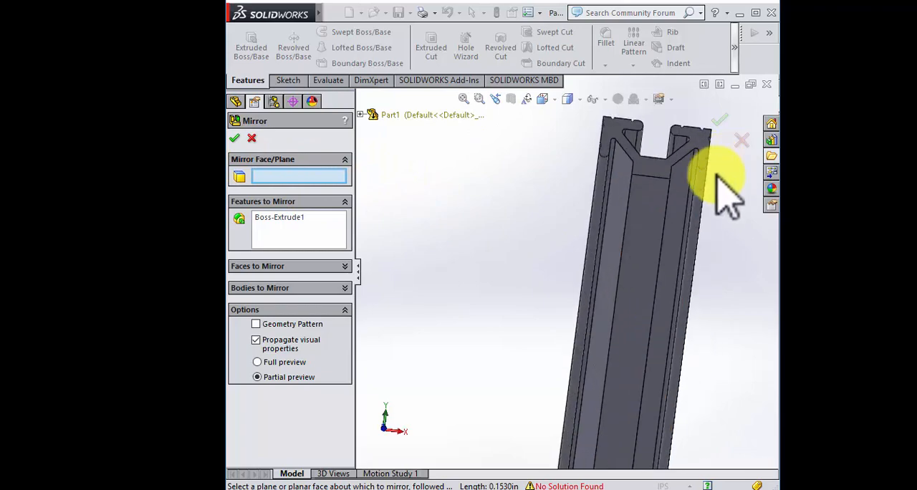
{"action": "left_click", "coordinate": [650, 205]}
{"action": "middle_click_drag", "start_coordinate": [536, 217], "coordinate": [515, 256]}
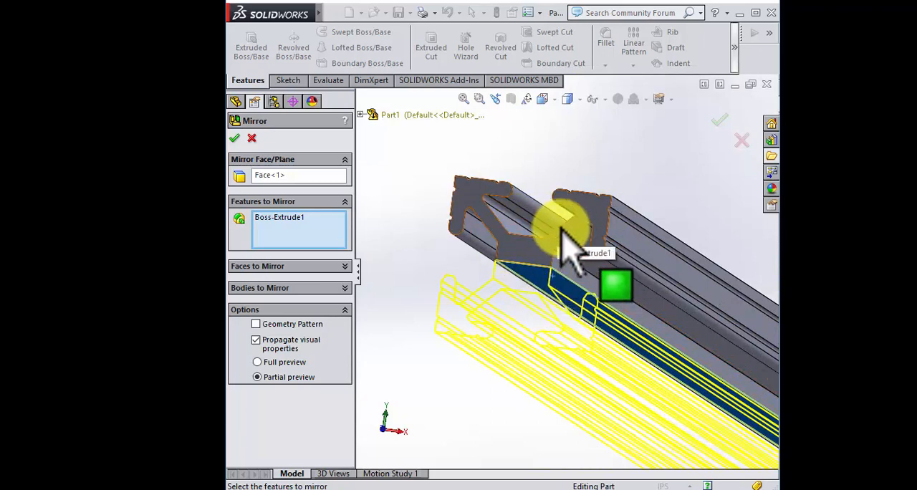
{"action": "left_click", "coordinate": [240, 144]}
Step: Start a Hole Wizard drilled hole and set its size to 1/4
{"action": "scroll", "coordinate": [589, 290], "scroll_direction": "up", "scroll_amount": 3}
{"action": "scroll", "coordinate": [587, 286], "scroll_direction": "down", "scroll_amount": 2}
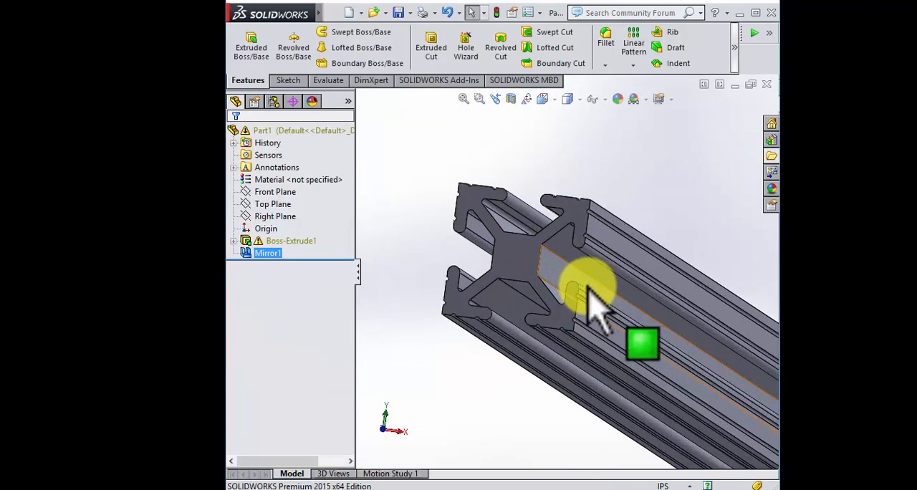
{"action": "scroll", "coordinate": [610, 337], "scroll_direction": "up", "scroll_amount": 5}
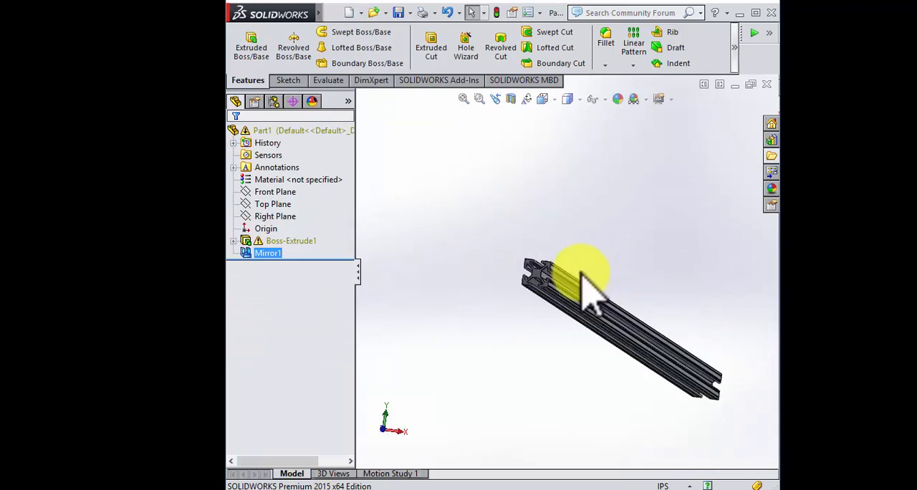
{"action": "scroll", "coordinate": [559, 285], "scroll_direction": "down", "scroll_amount": 5}
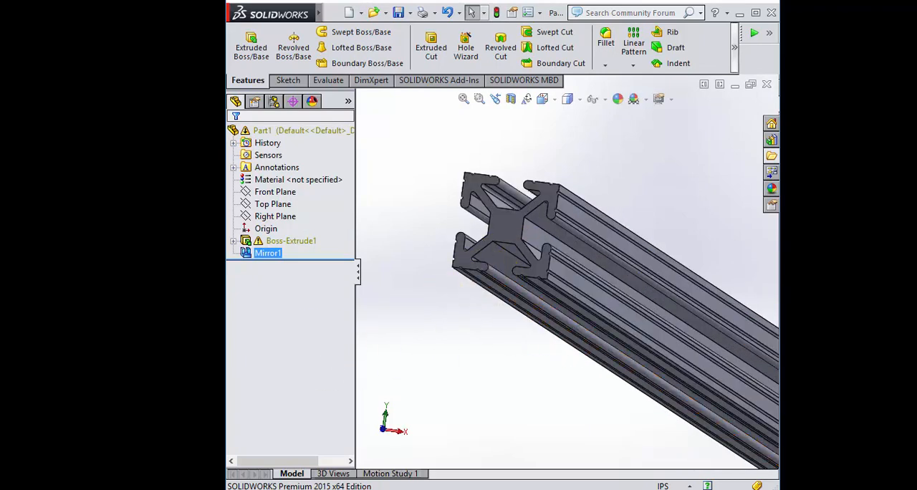
{"action": "middle_click_drag", "start_coordinate": [430, 222], "coordinate": [573, 276]}
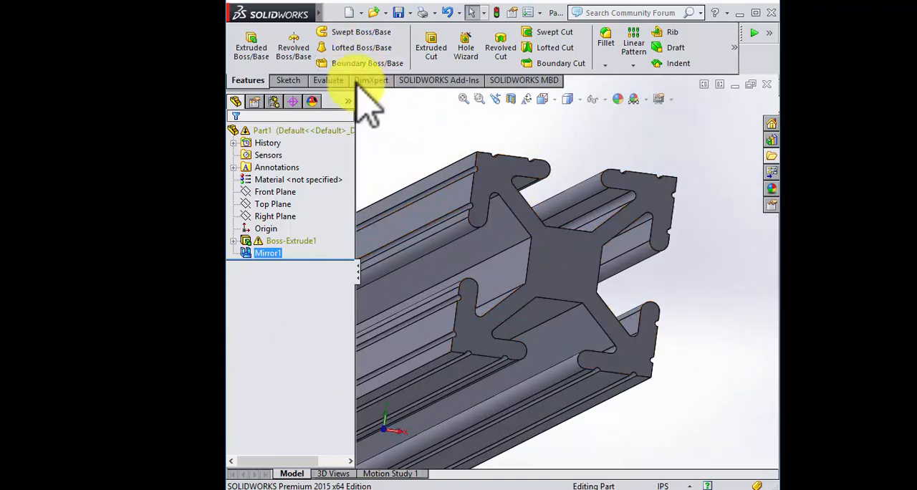
{"action": "left_click", "coordinate": [247, 80]}
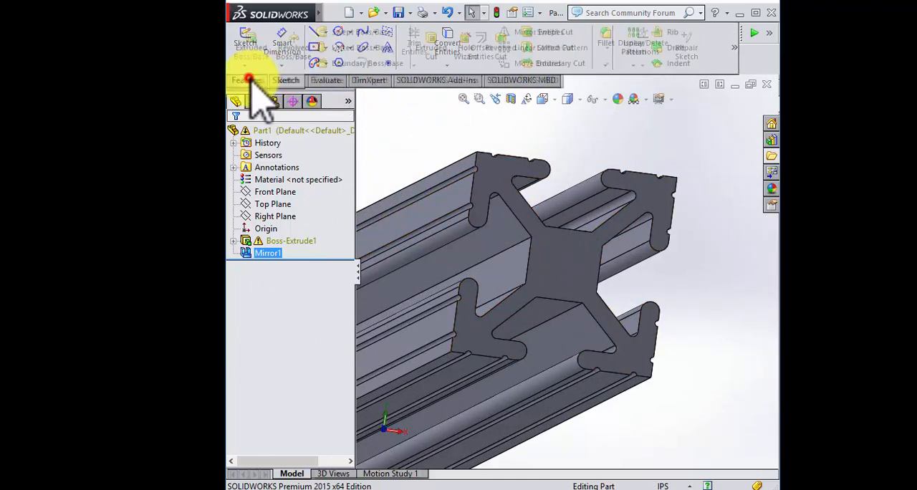
{"action": "left_click", "coordinate": [471, 50]}
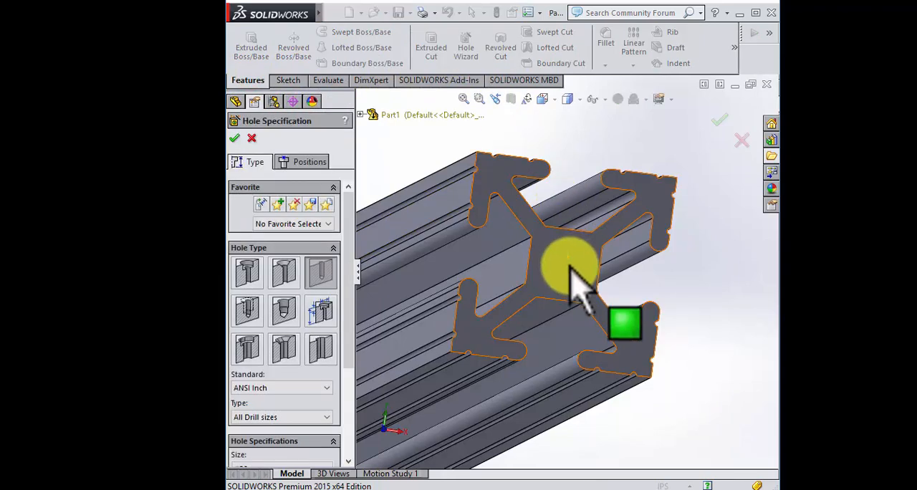
{"action": "scroll", "coordinate": [337, 283], "scroll_direction": "down", "scroll_amount": 3}
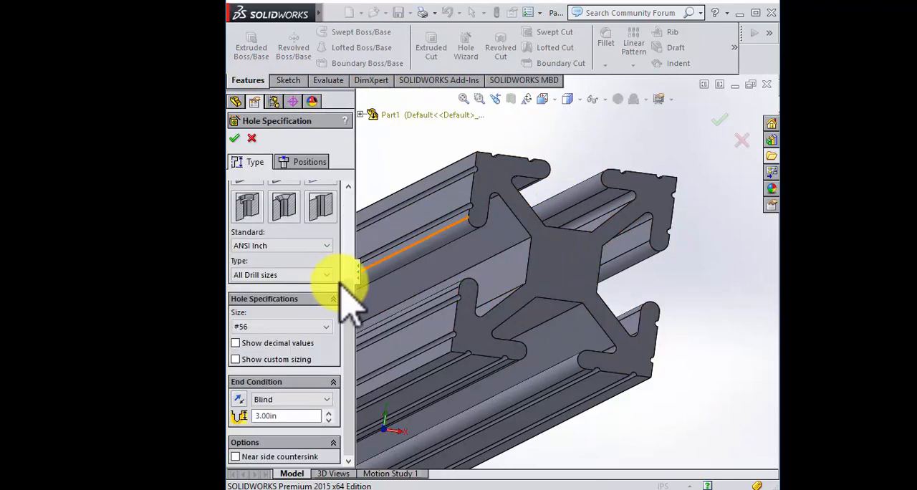
{"action": "left_click", "coordinate": [319, 327]}
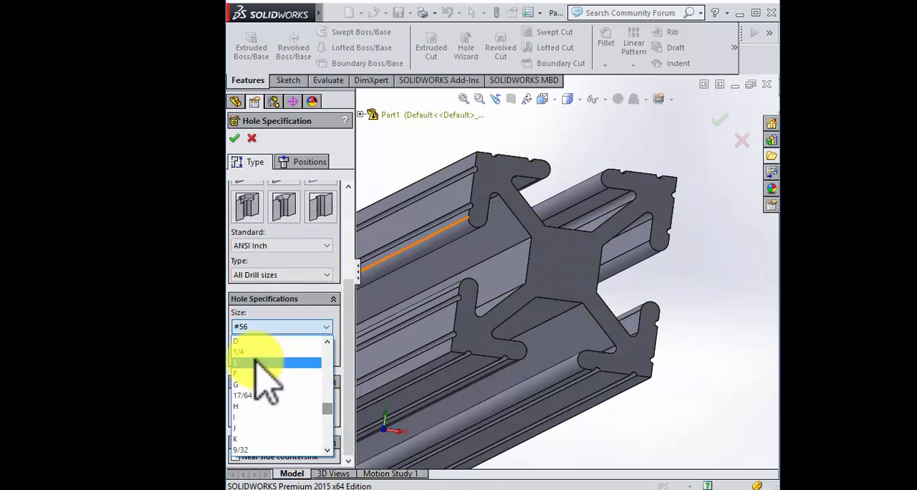
{"action": "left_click", "coordinate": [250, 353]}
Step: Place the hole's position point at the origin in the centre of the extrusion's end face
{"action": "left_click", "coordinate": [302, 159]}
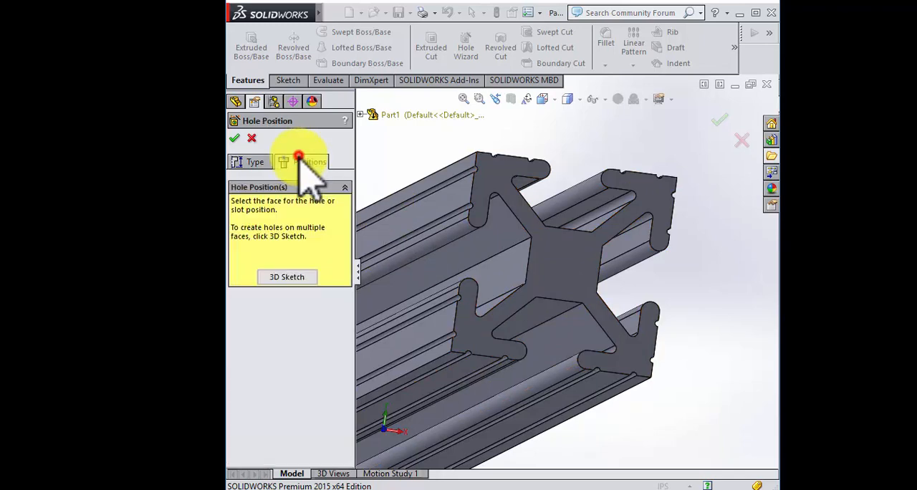
{"action": "left_click", "coordinate": [568, 265]}
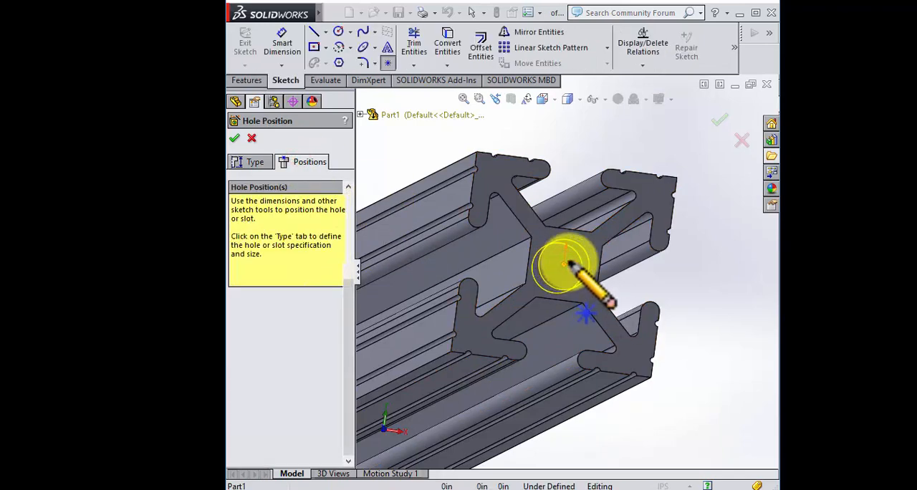
{"action": "left_click", "coordinate": [565, 268]}
{"action": "scroll", "coordinate": [574, 276], "scroll_direction": "up", "scroll_amount": 3}
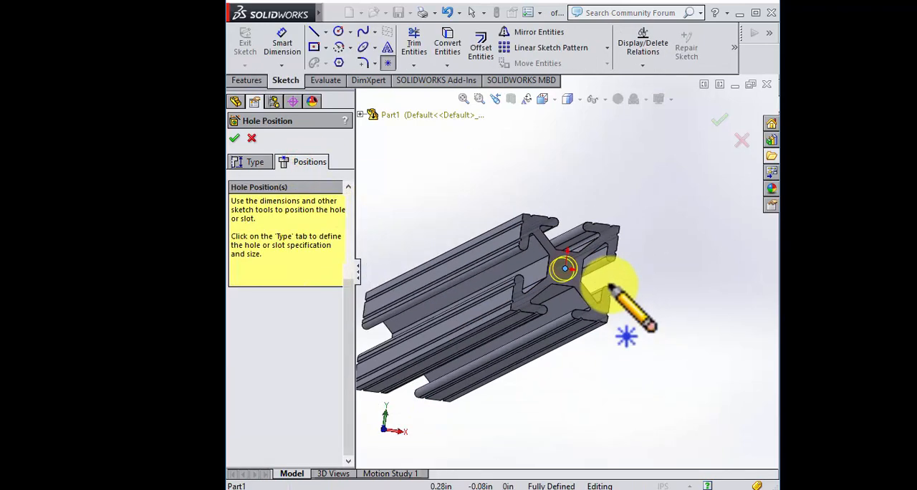
Step: Set the hole's end condition to Through All and finish the hole
{"action": "left_click", "coordinate": [250, 161]}
{"action": "scroll", "coordinate": [267, 224], "scroll_direction": "down", "scroll_amount": 3}
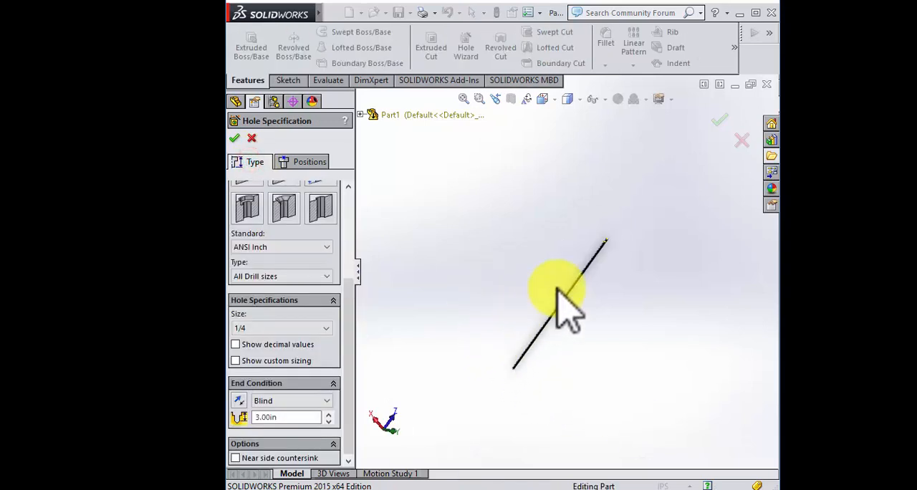
{"action": "left_click", "coordinate": [328, 400]}
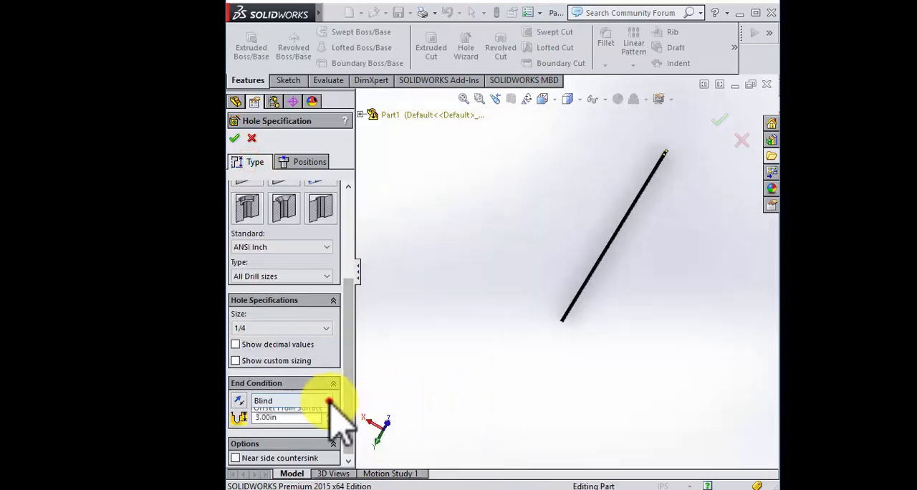
{"action": "left_click", "coordinate": [313, 422]}
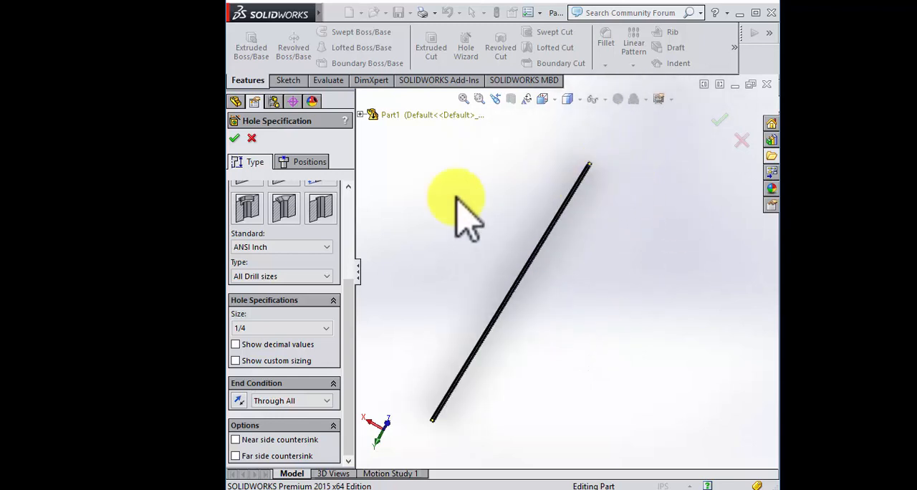
Step: Examine the central hole at the extrusion's end face and along its full length
{"action": "middle_click_drag", "start_coordinate": [530, 219], "coordinate": [553, 275]}
{"action": "scroll", "coordinate": [555, 280], "scroll_direction": "down", "scroll_amount": 4}
{"action": "scroll", "coordinate": [499, 330], "scroll_direction": "down", "scroll_amount": 3}
{"action": "scroll", "coordinate": [505, 344], "scroll_direction": "down", "scroll_amount": 3}
{"action": "middle_click_drag", "start_coordinate": [466, 266], "coordinate": [430, 236]}
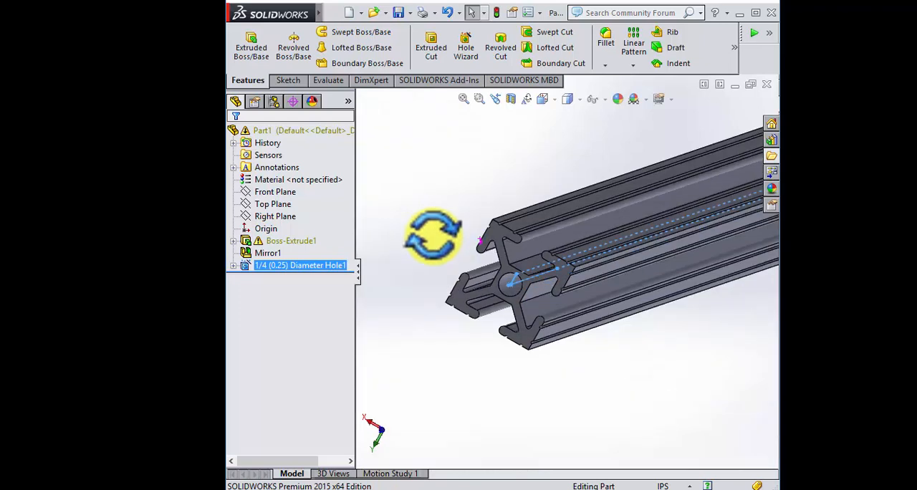
{"action": "scroll", "coordinate": [492, 242], "scroll_direction": "up", "scroll_amount": 5}
{"action": "scroll", "coordinate": [530, 200], "scroll_direction": "up", "scroll_amount": 3}
{"action": "middle_click_drag", "start_coordinate": [677, 233], "coordinate": [651, 225]}
{"action": "scroll", "coordinate": [655, 174], "scroll_direction": "up", "scroll_amount": 2}
{"action": "scroll", "coordinate": [655, 176], "scroll_direction": "down", "scroll_amount": 2}
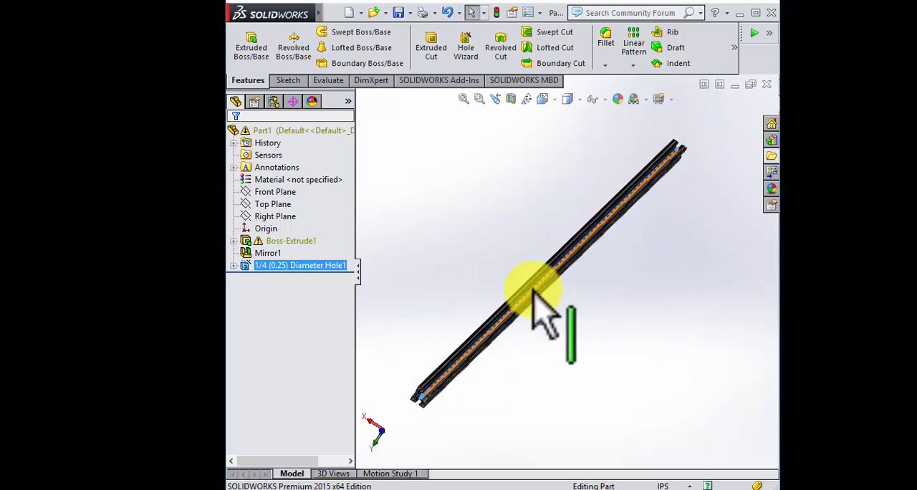
{"action": "scroll", "coordinate": [444, 344], "scroll_direction": "down", "scroll_amount": 1}
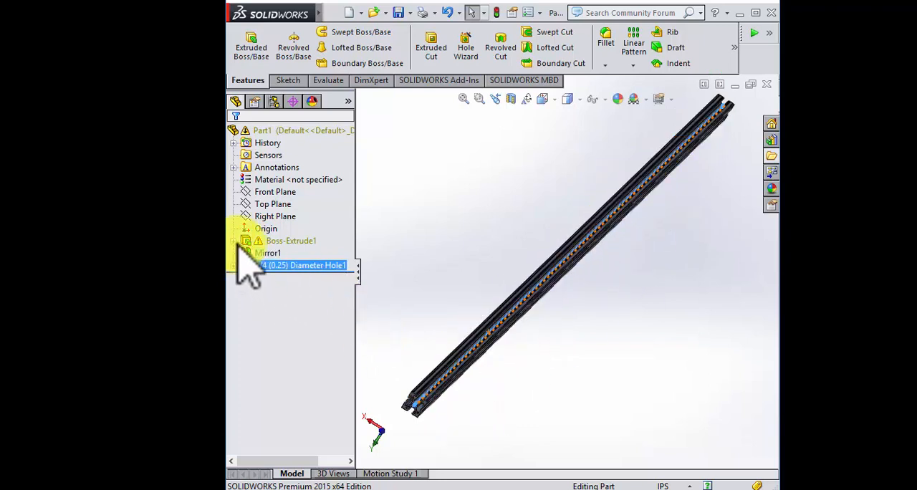
Step: Open the boss extrusion's profile sketch for editing and delete the conflicting vertical 0.50 dimension
{"action": "left_click", "coordinate": [289, 254]}
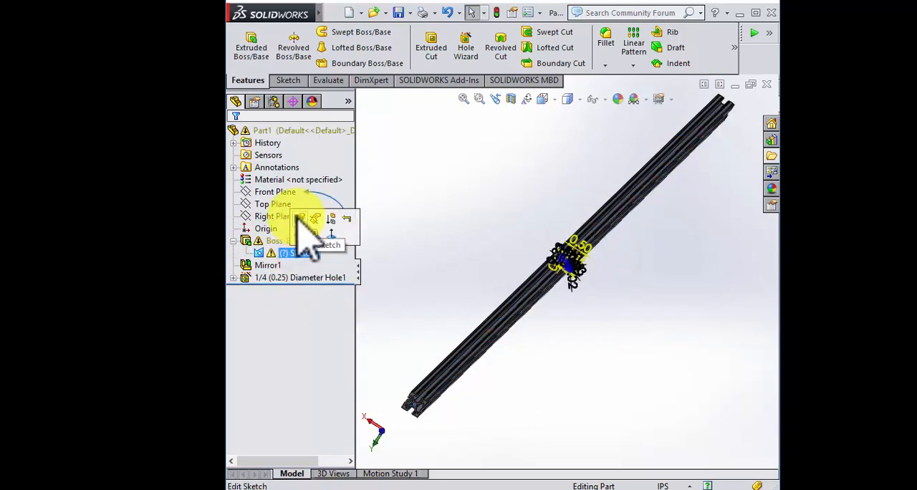
{"action": "left_click", "coordinate": [299, 218]}
{"action": "scroll", "coordinate": [566, 286], "scroll_direction": "down", "scroll_amount": 3}
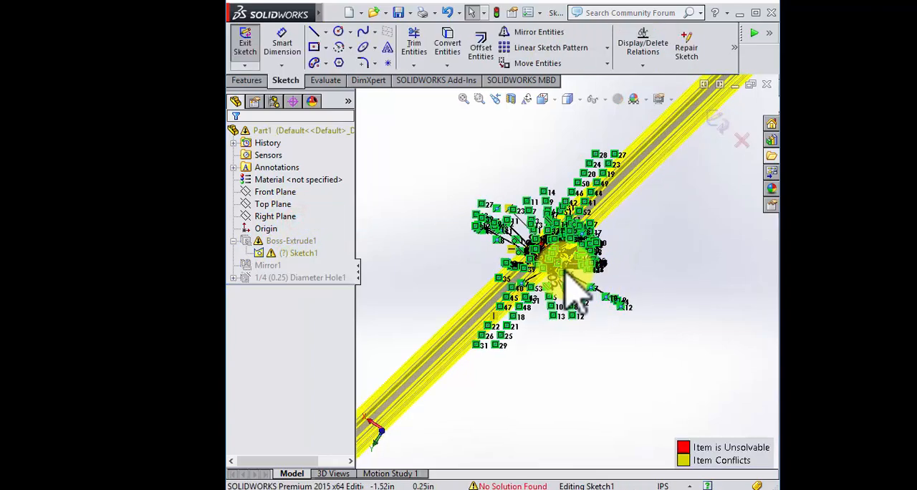
{"action": "scroll", "coordinate": [536, 265], "scroll_direction": "down", "scroll_amount": 4}
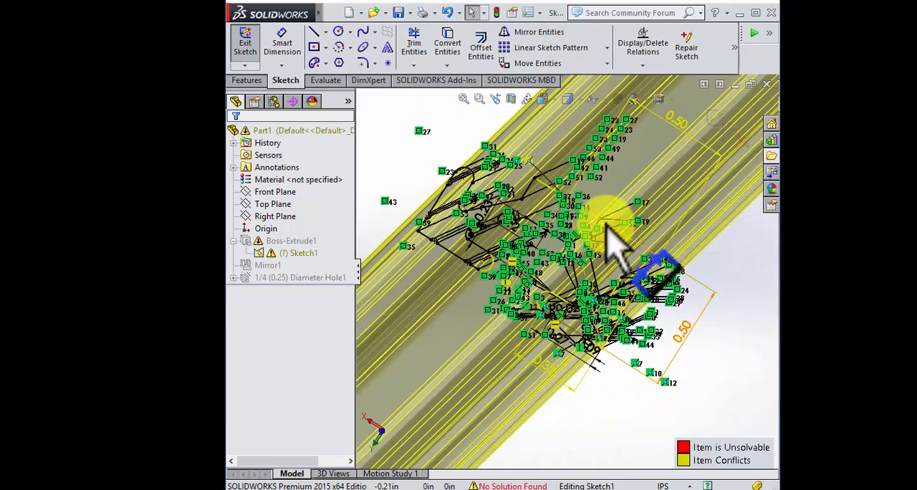
{"action": "scroll", "coordinate": [609, 258], "scroll_direction": "down", "scroll_amount": 2}
{"action": "scroll", "coordinate": [654, 350], "scroll_direction": "down", "scroll_amount": 1}
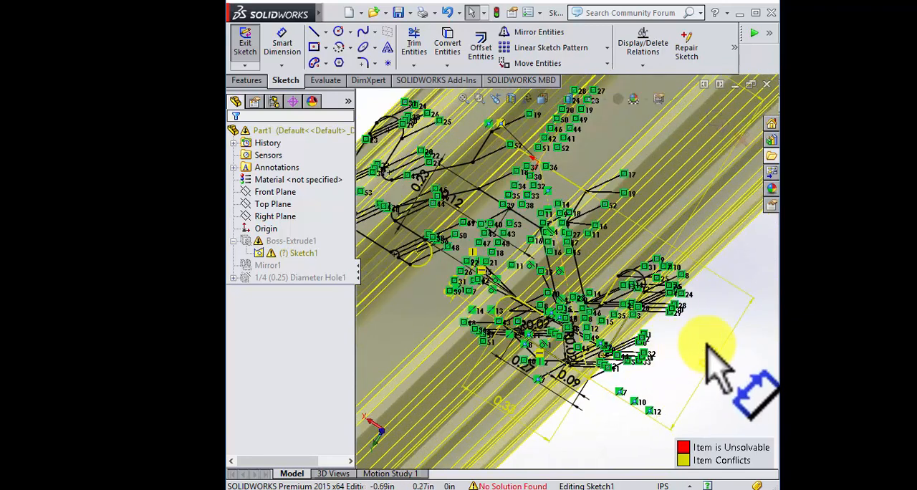
{"action": "left_click", "coordinate": [710, 351]}
{"action": "key", "text": "Delete"}
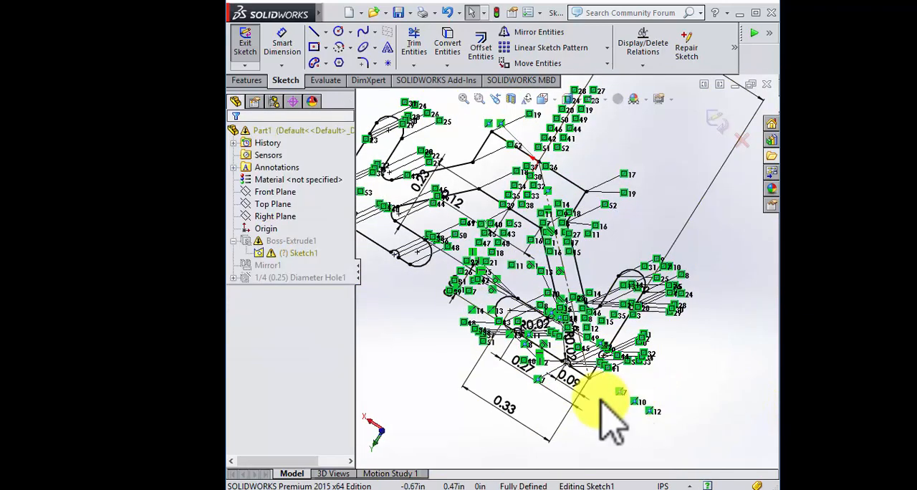
Step: Inspect the 0.33 dimension, then exit the profile sketch to rebuild the part
{"action": "left_click", "coordinate": [508, 413]}
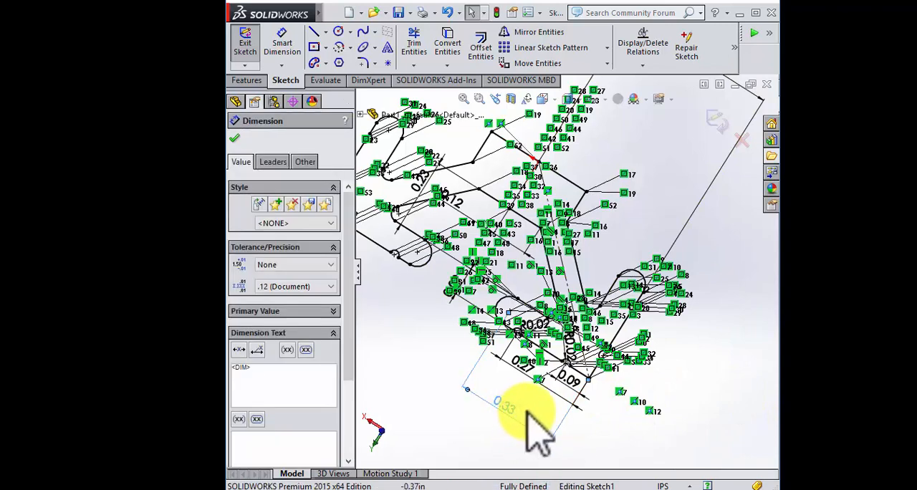
{"action": "left_click", "coordinate": [688, 403]}
{"action": "scroll", "coordinate": [686, 362], "scroll_direction": "up", "scroll_amount": 3}
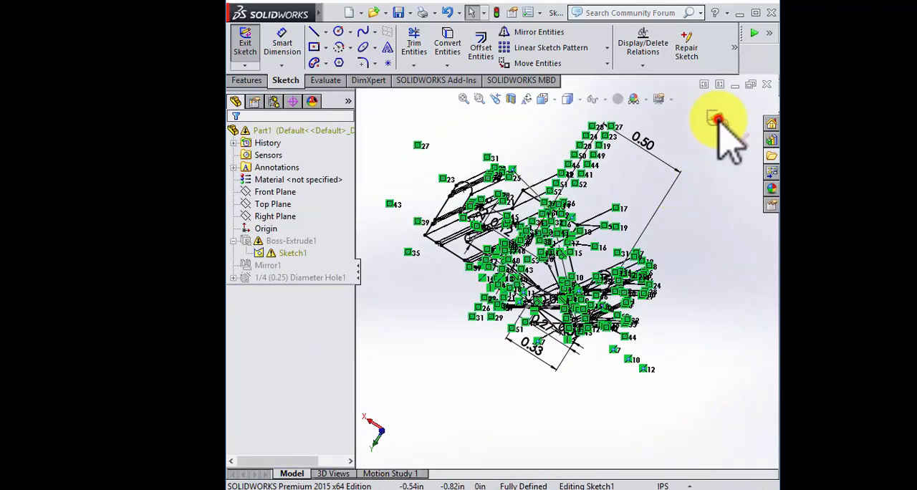
{"action": "left_click", "coordinate": [719, 120]}
Step: Examine the rebuilt extrusion's end face with its centre hole and the bar's overall shape
{"action": "scroll", "coordinate": [512, 265], "scroll_direction": "up", "scroll_amount": 8}
{"action": "scroll", "coordinate": [447, 404], "scroll_direction": "down", "scroll_amount": 6}
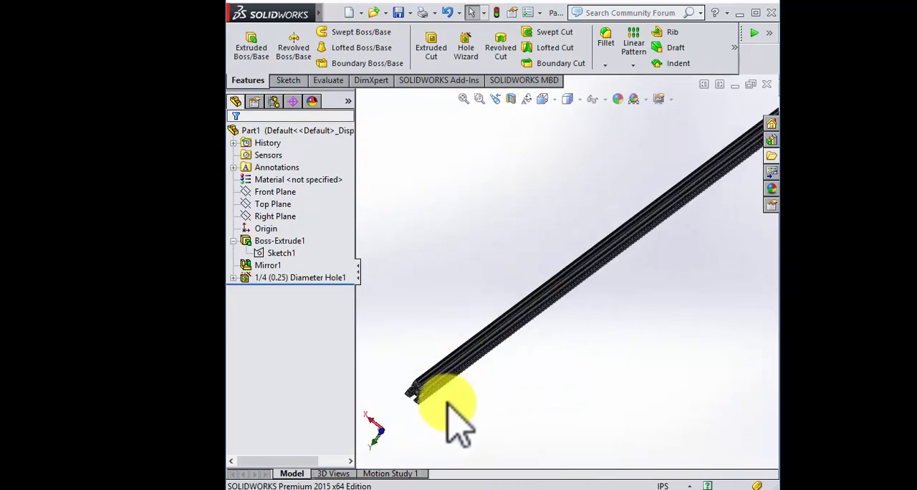
{"action": "middle_click_drag", "start_coordinate": [500, 321], "coordinate": [458, 350]}
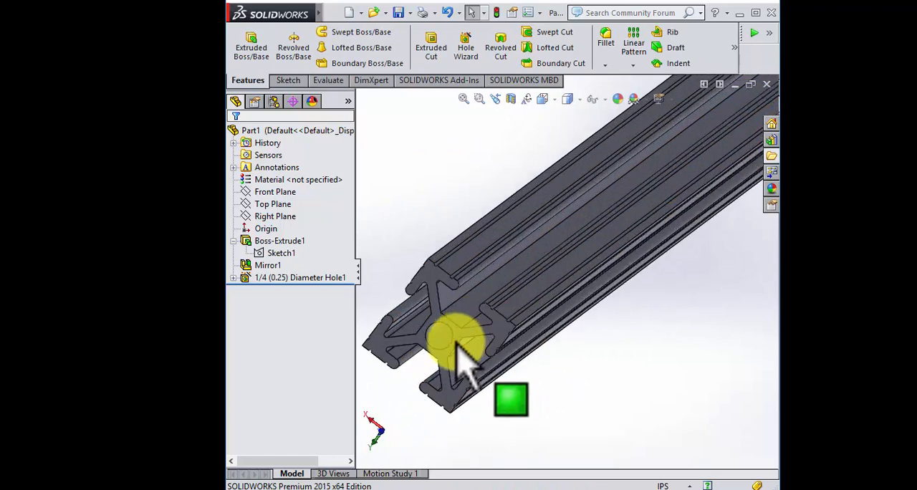
{"action": "scroll", "coordinate": [456, 331], "scroll_direction": "down", "scroll_amount": 2}
{"action": "scroll", "coordinate": [495, 268], "scroll_direction": "up", "scroll_amount": 5}
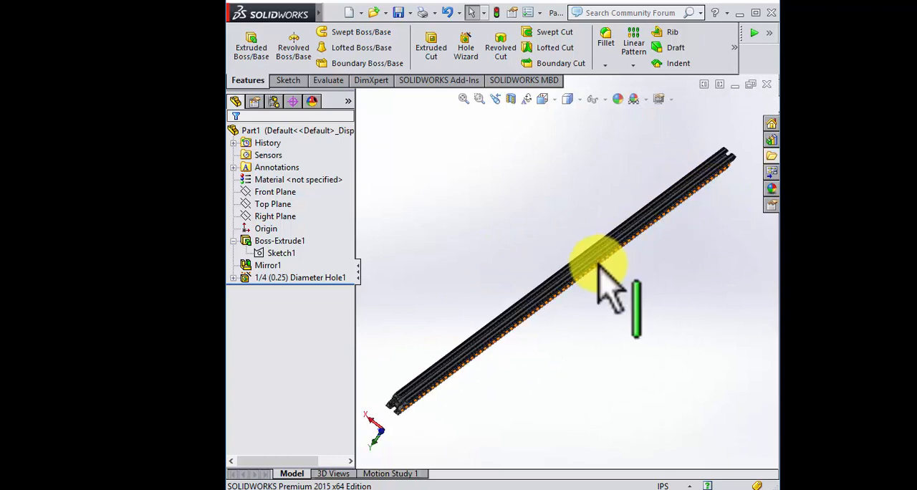
{"action": "mouse_move", "coordinate": [496, 238]}
{"action": "middle_mouse_down"}
{"action": "mouse_move", "coordinate": [504, 238]}
{"action": "mouse_move", "coordinate": [489, 232]}
{"action": "mouse_move", "coordinate": [492, 241]}
{"action": "middle_mouse_up"}
{"action": "middle_click_drag", "start_coordinate": [561, 262], "coordinate": [555, 255]}
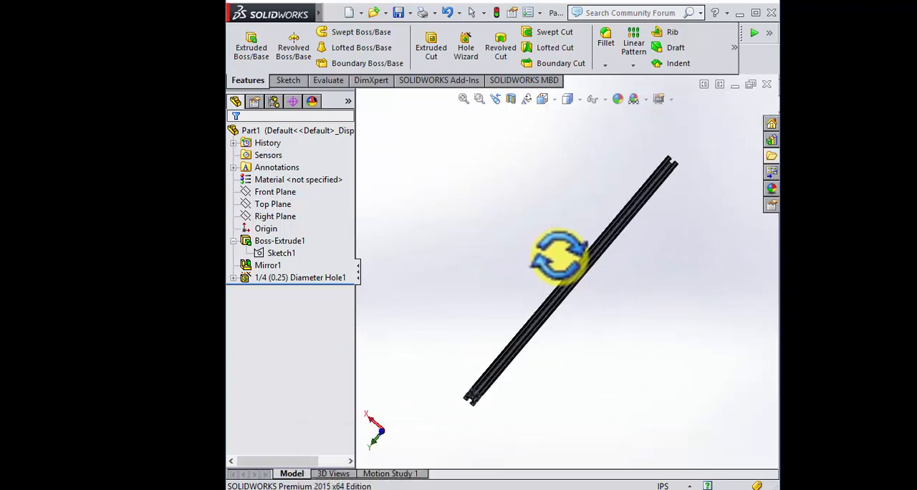